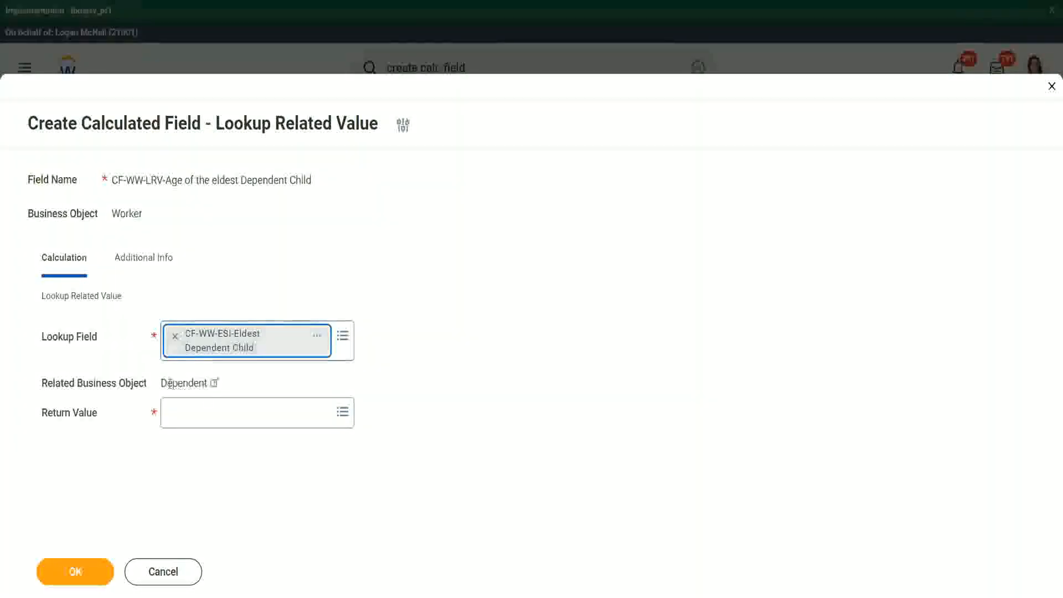
Review the definition of the lookup field CF-WW-ESI-Eldest Dependent Child and the related business object it leads to.
drag(161, 383, 214, 382)
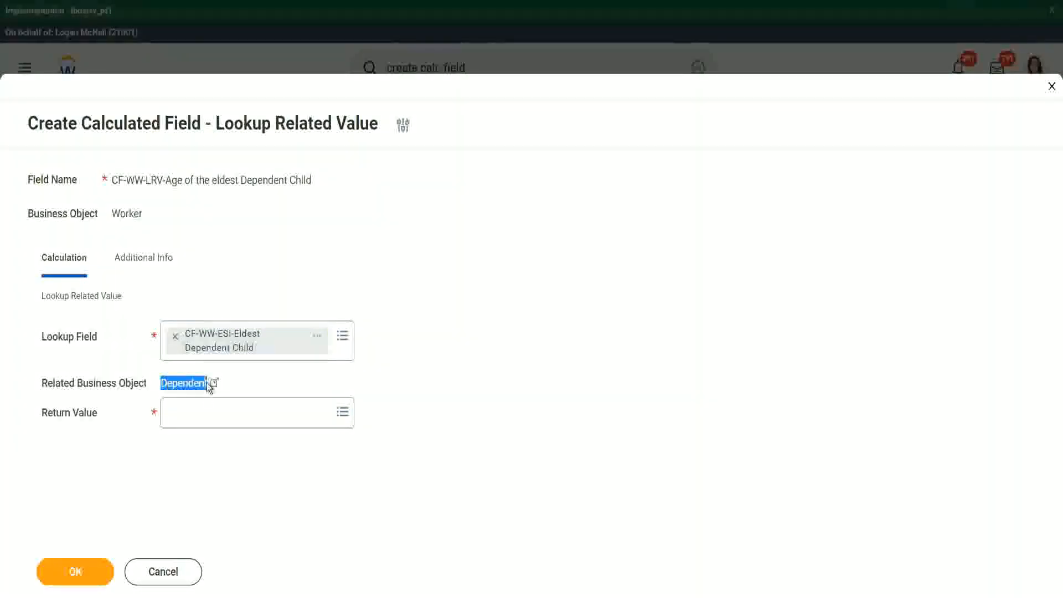
click(316, 339)
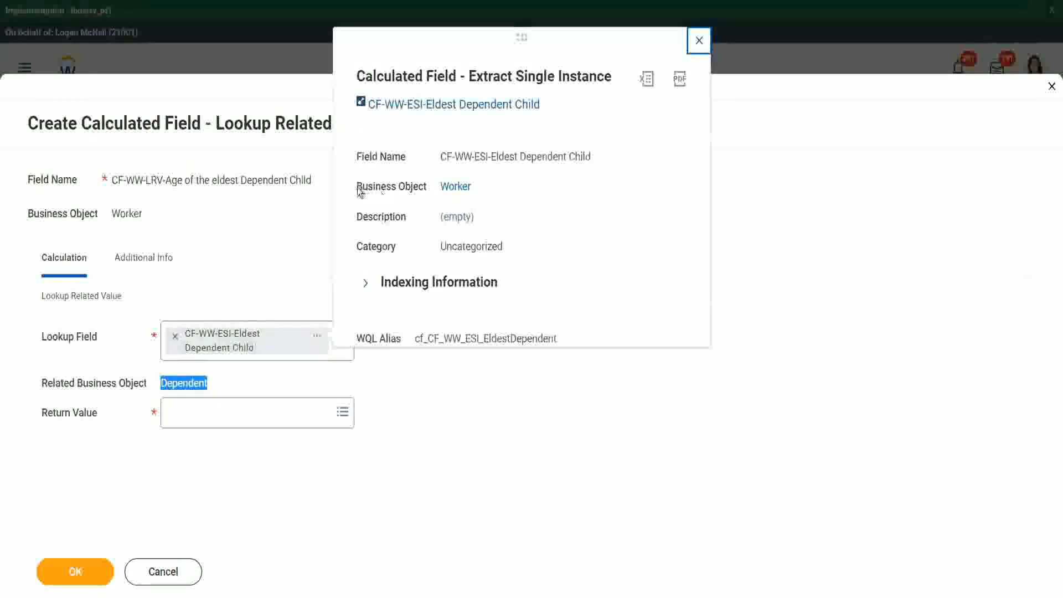
drag(356, 187, 428, 187)
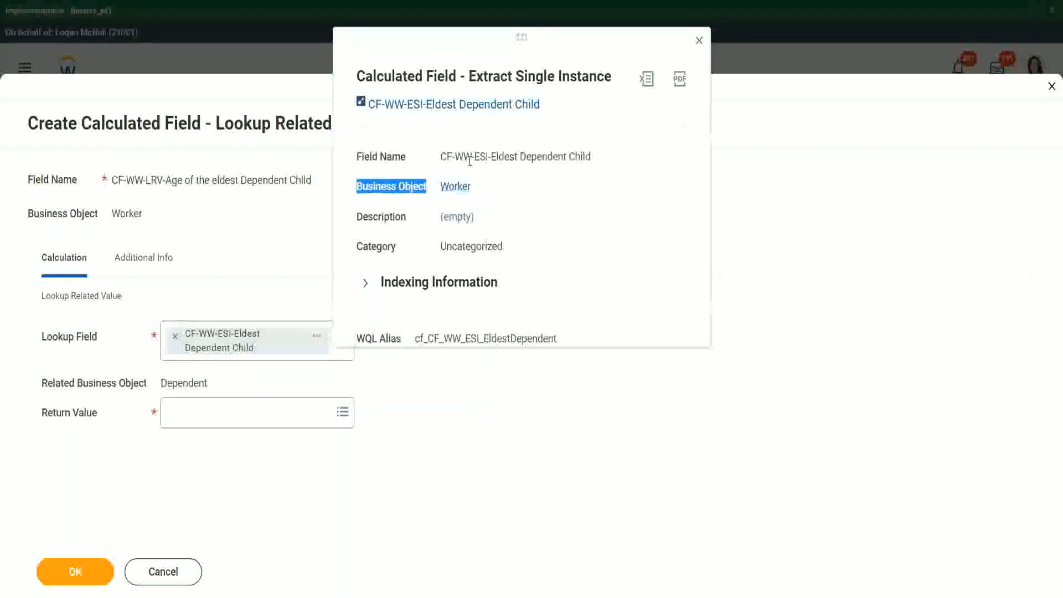
drag(479, 156, 509, 158)
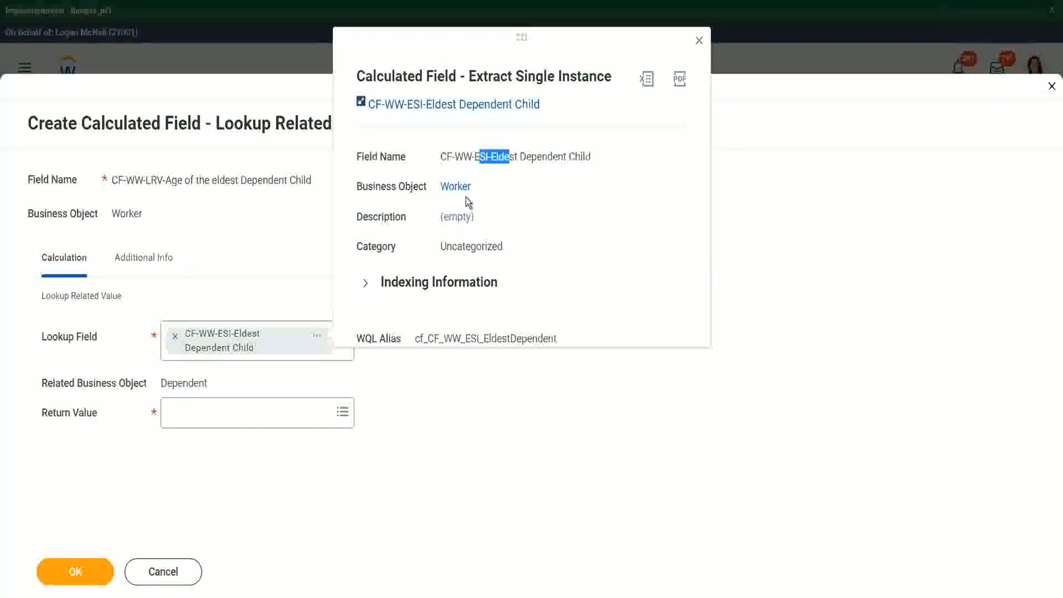
click(532, 178)
click(699, 40)
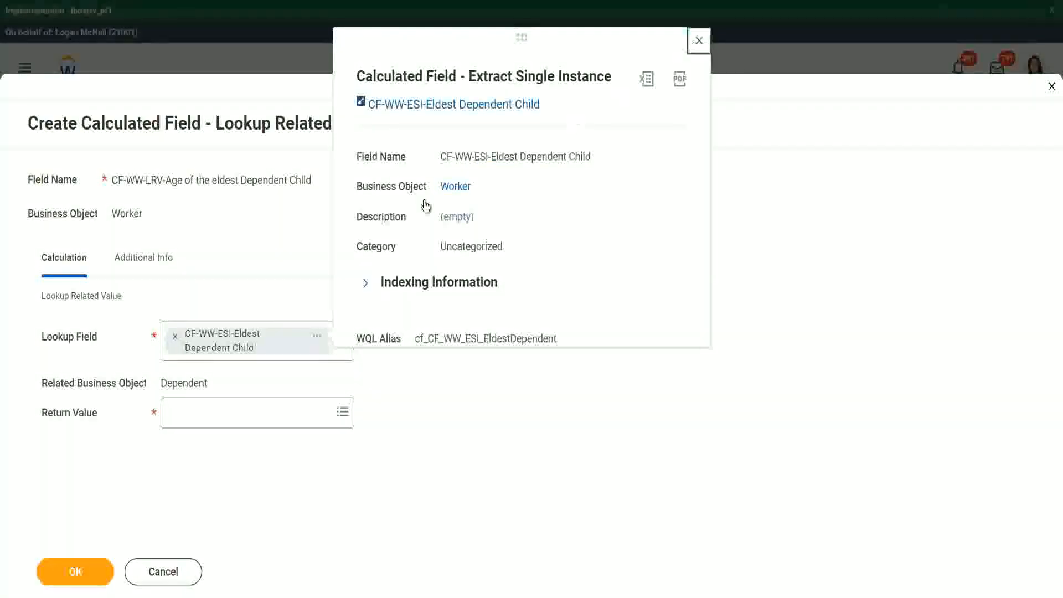
drag(161, 383, 210, 383)
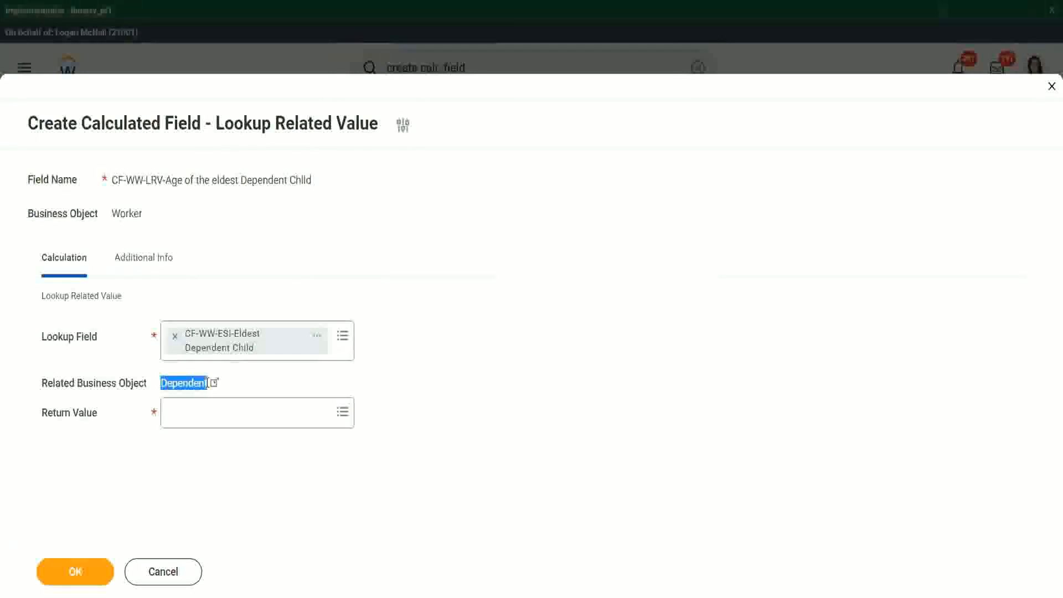
Set the return value to the dependent's Age field, check its description, and save the Lookup Related Value calculated field.
click(188, 416)
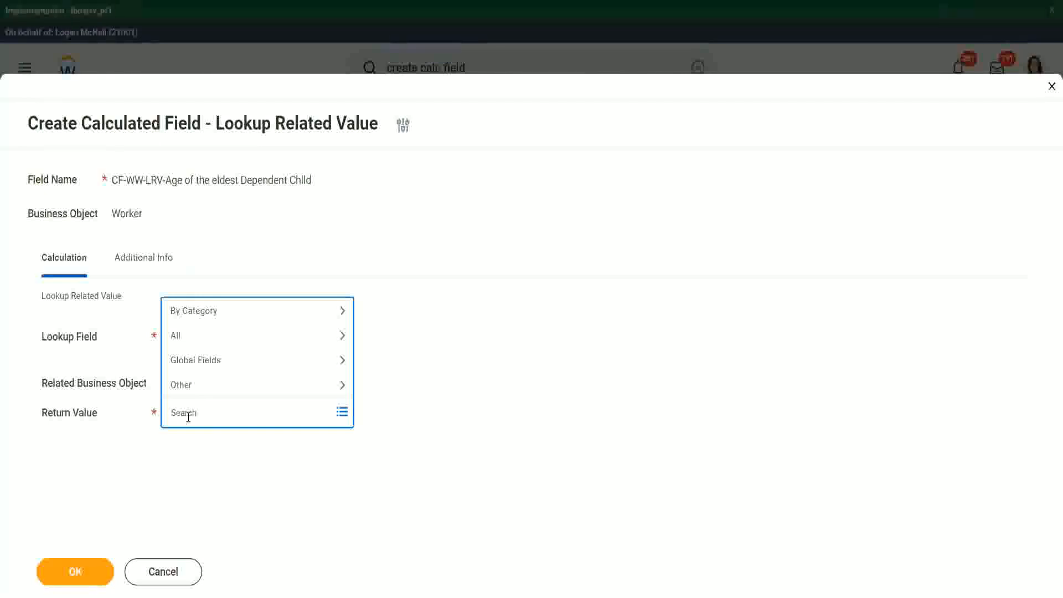
text(e)
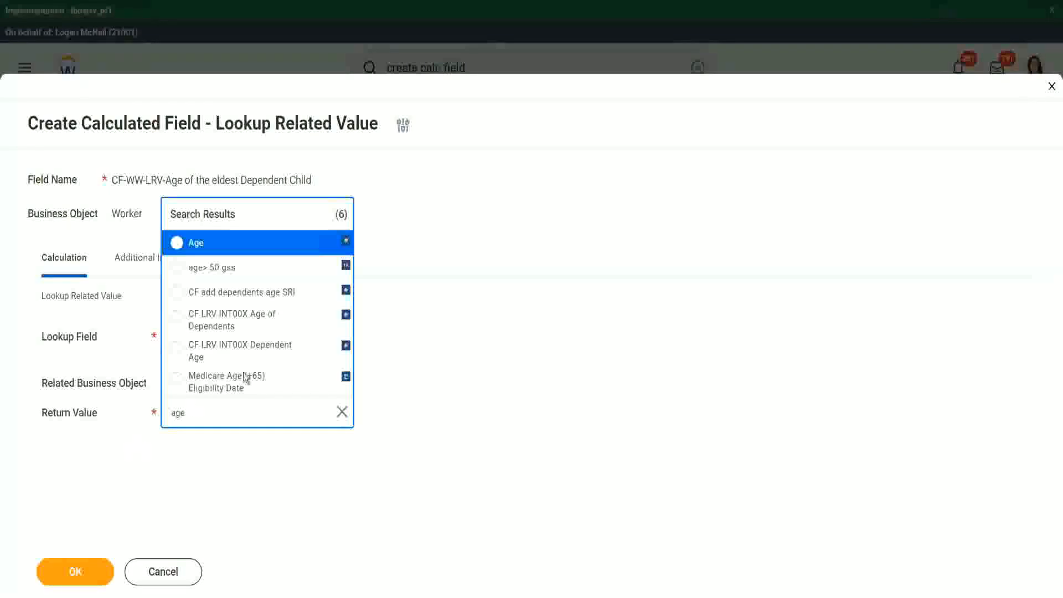
click(270, 249)
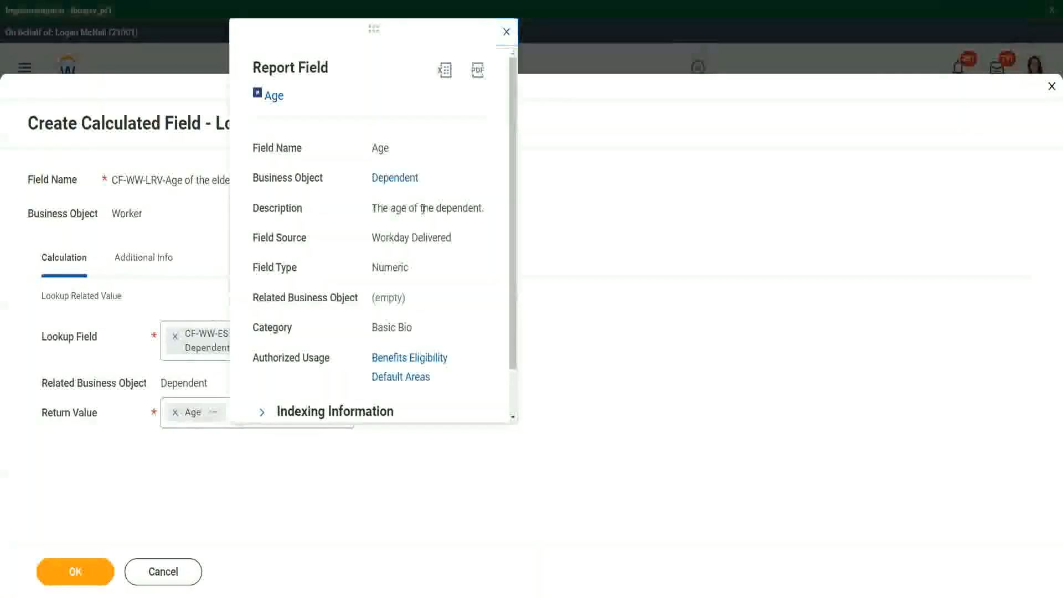
drag(371, 208, 483, 205)
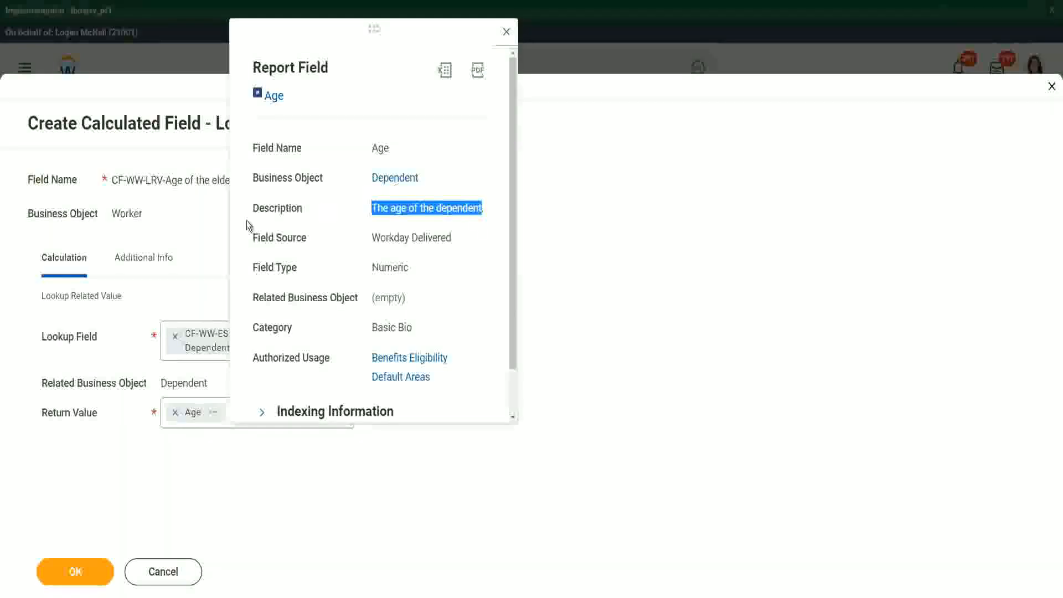
click(178, 237)
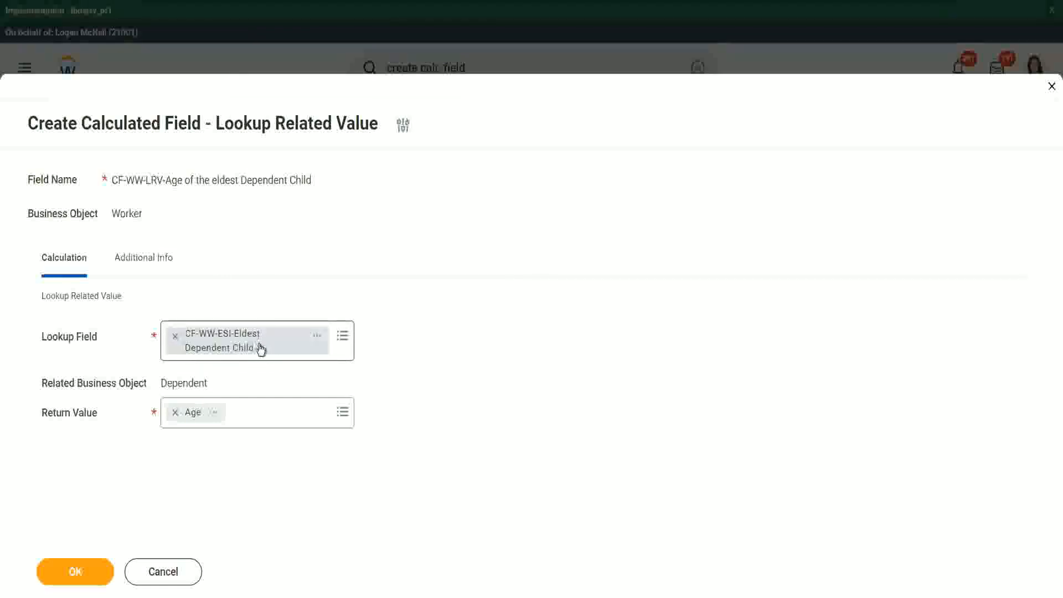
click(80, 571)
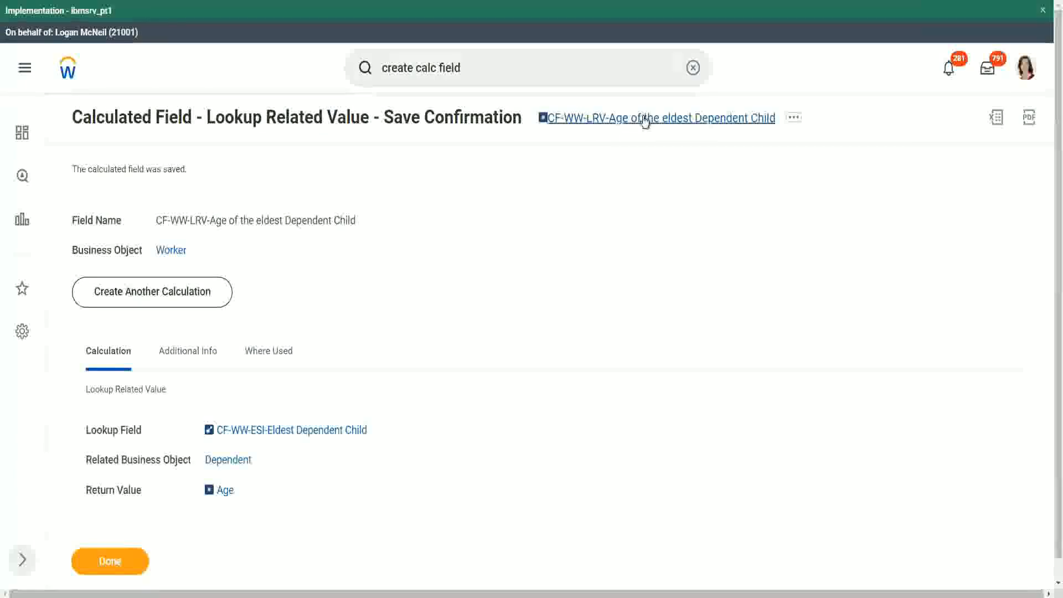
Copy the name of the saved field CF-WW-LRV-Age of the eldest Dependent Child and close the save confirmation.
right_click(642, 119)
click(673, 182)
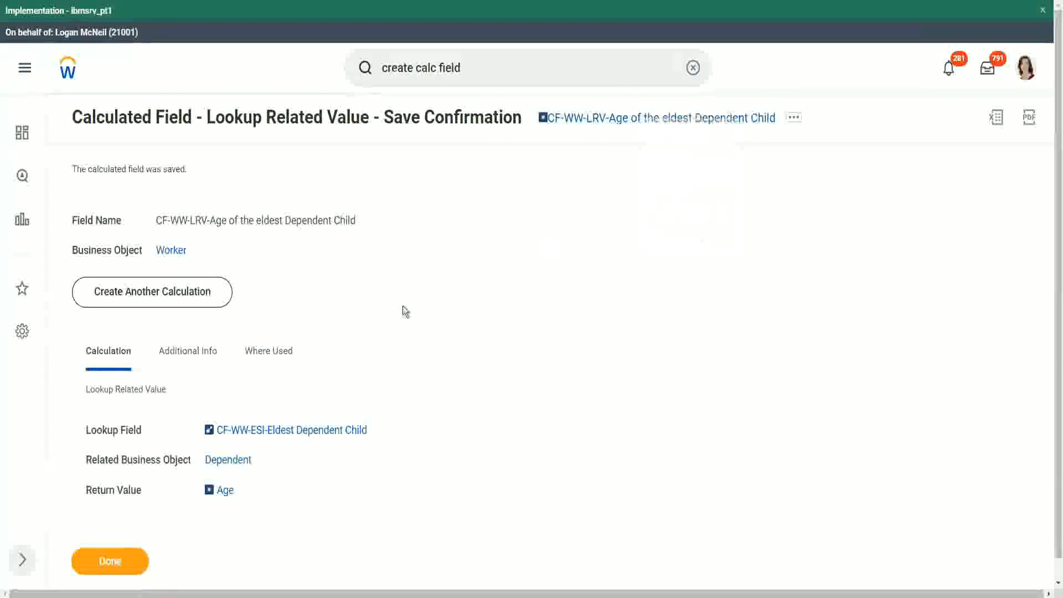
click(111, 558)
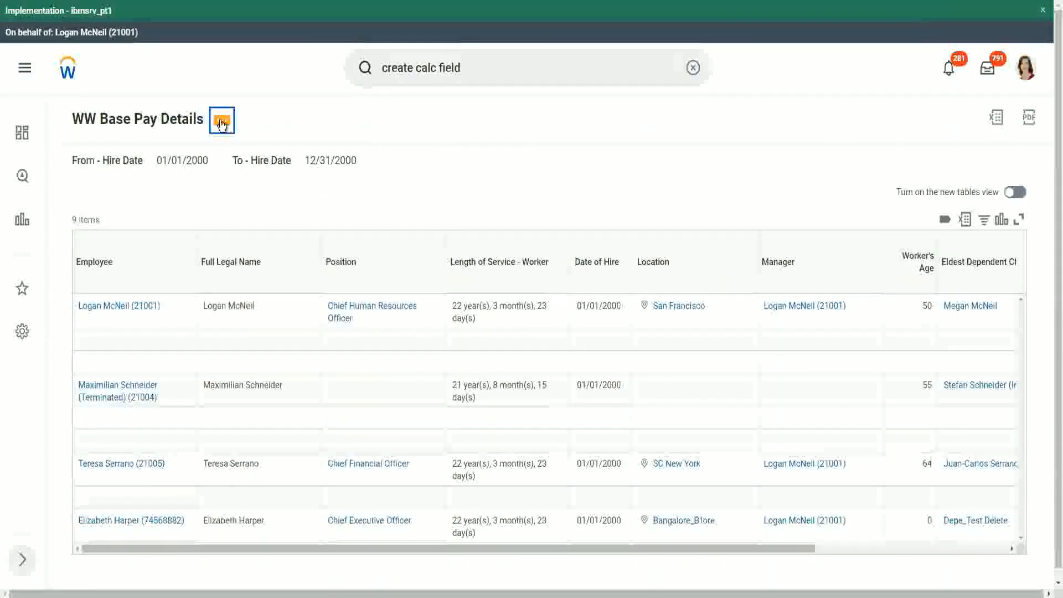
Open the WW Base Pay Details custom report definition for editing.
click(222, 123)
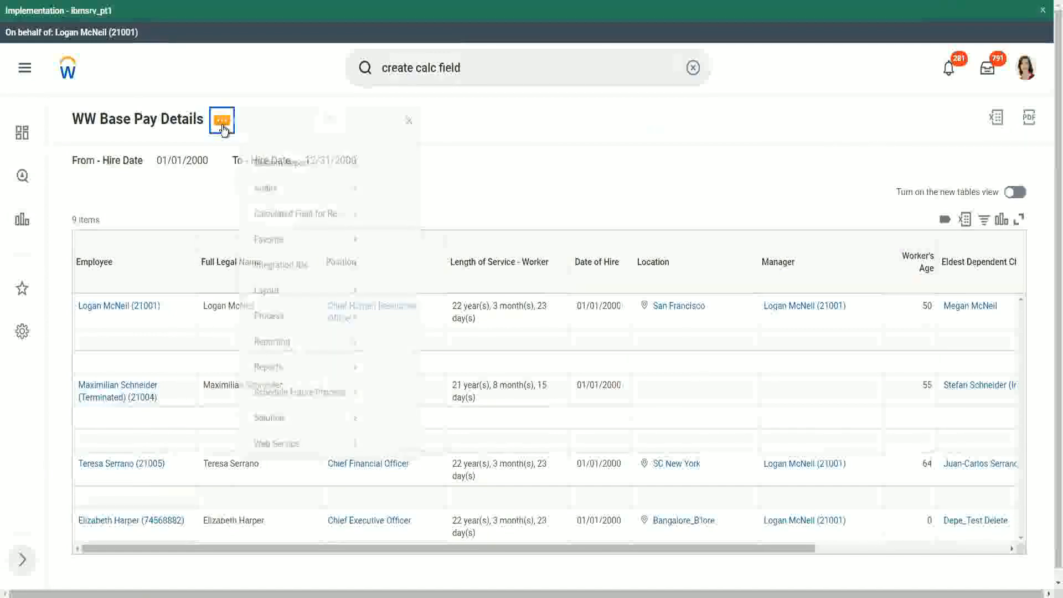
mouse_move(289, 184)
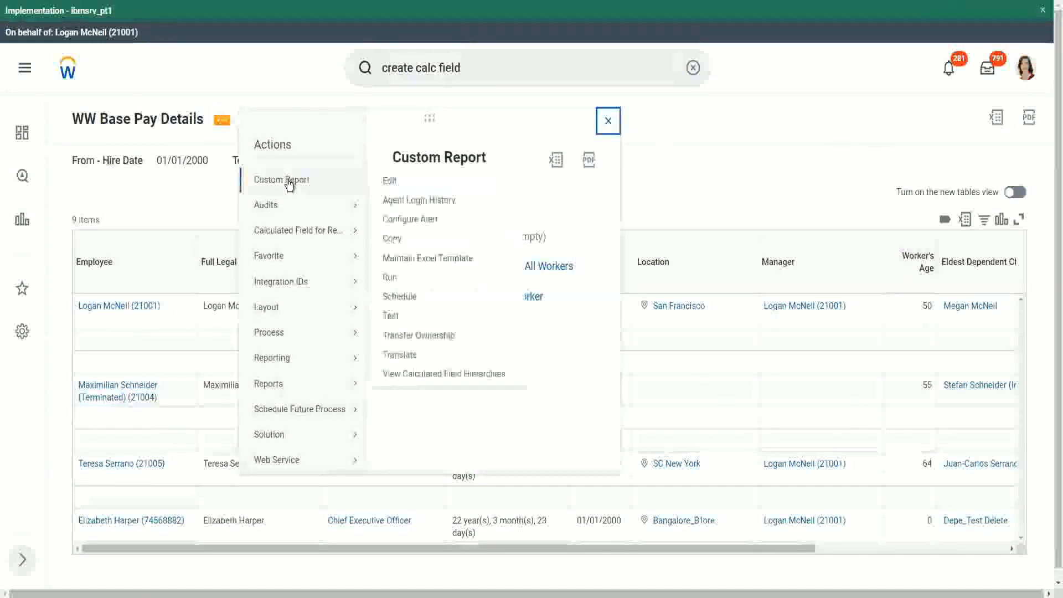
click(389, 181)
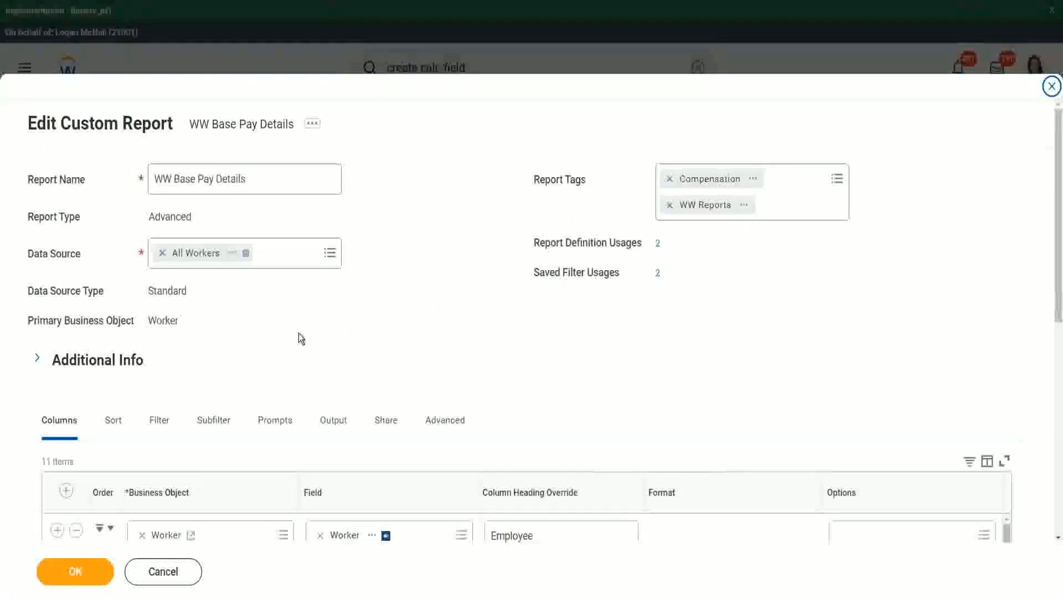
Add a Worker column below Eldest Dependent Child using the field CF-WW-LRV-Age of the eldest Dependent Child.
scroll(298, 334, down, 8)
scroll(293, 286, down, 3)
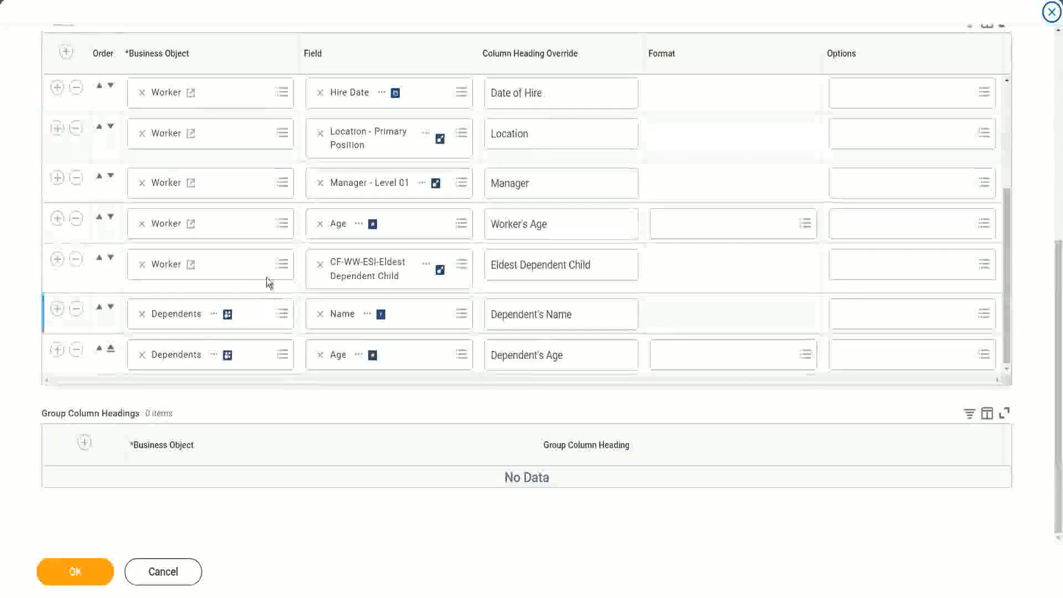
click(57, 259)
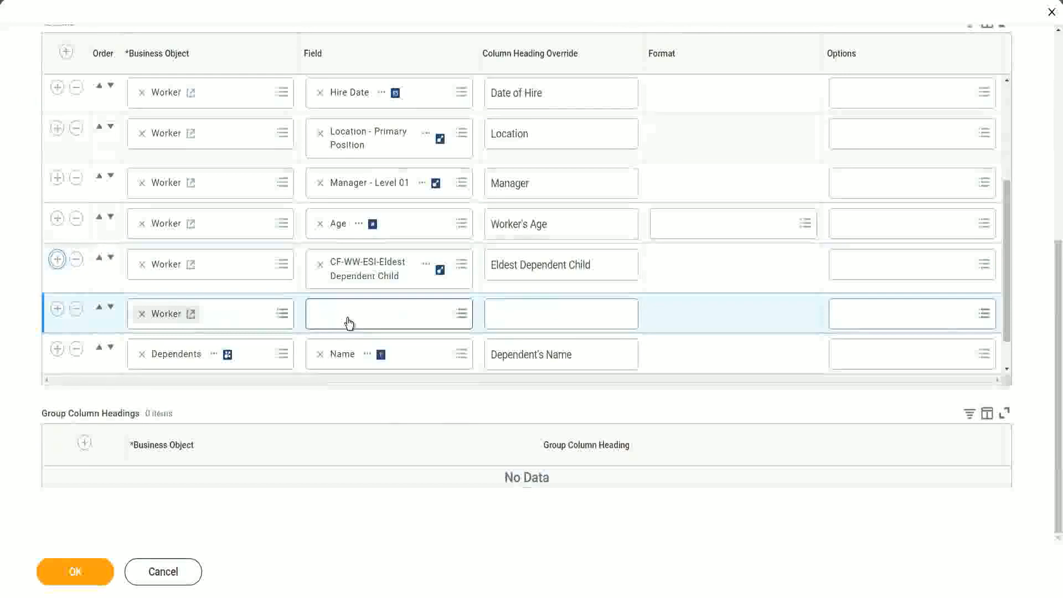
click(349, 323)
key(ctrl+v)
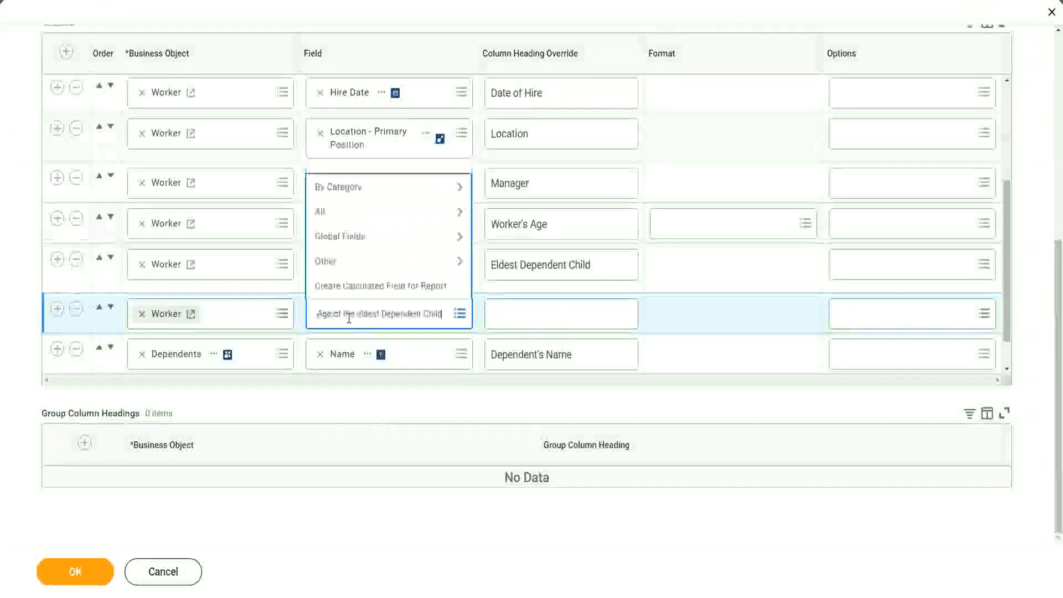
key(Return)
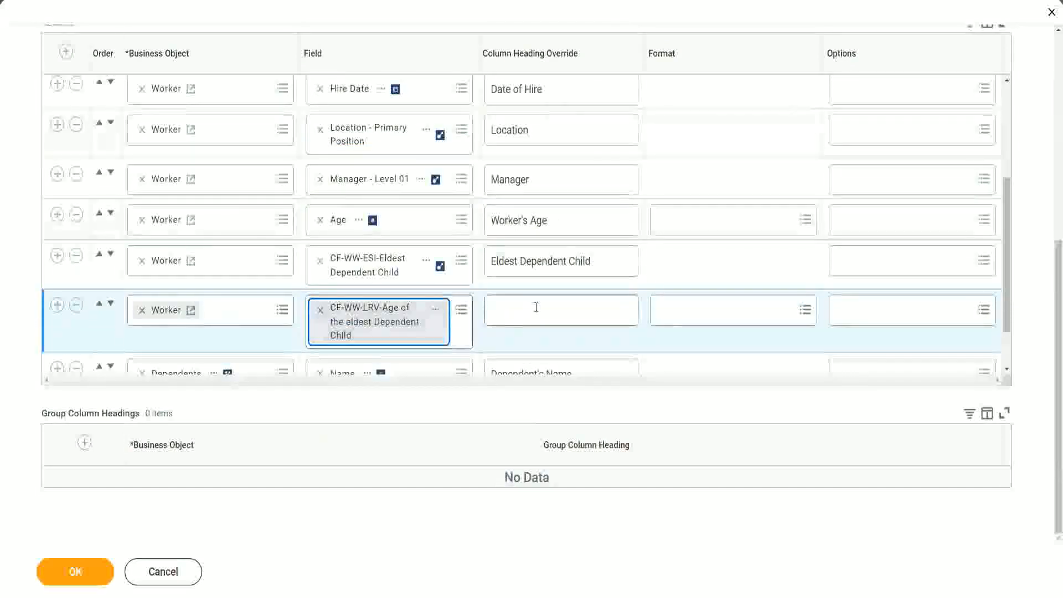
Override the new column's heading with "Age of the Eldest Dependent Child" and save the report definition.
click(536, 307)
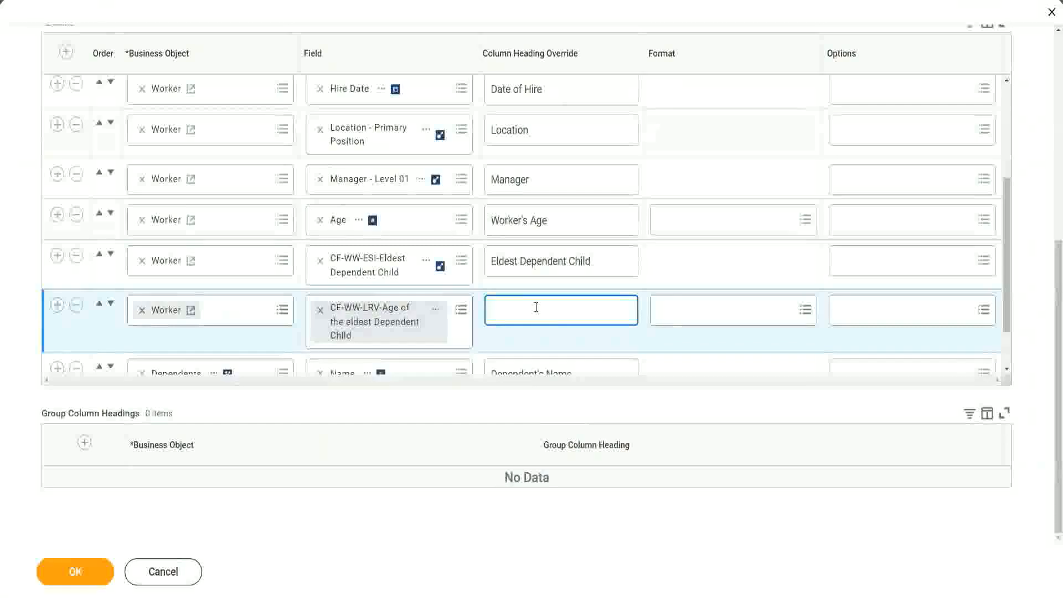
text(Age of the E)
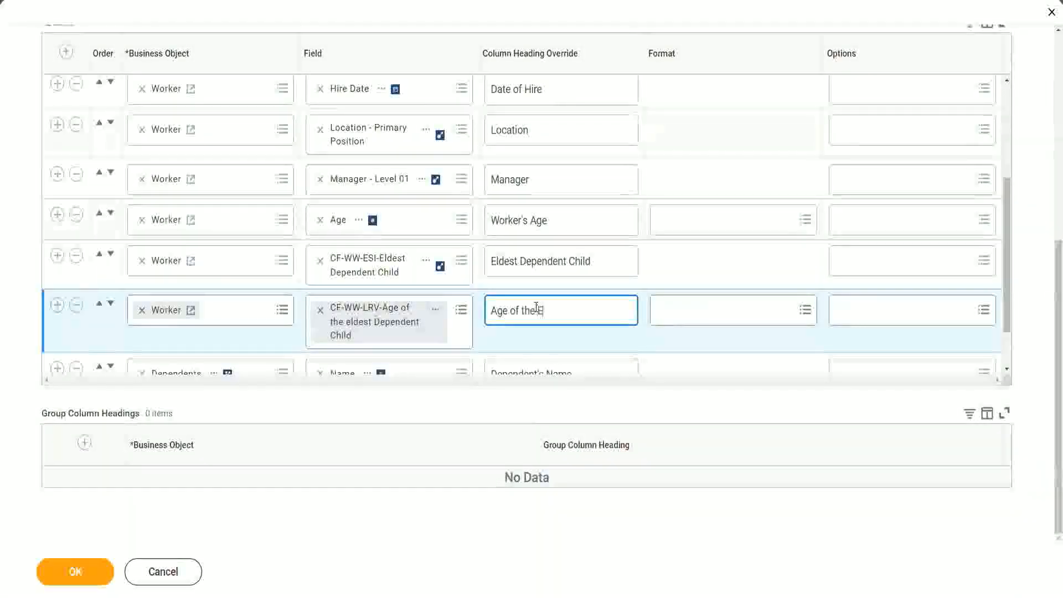
text(ldest De)
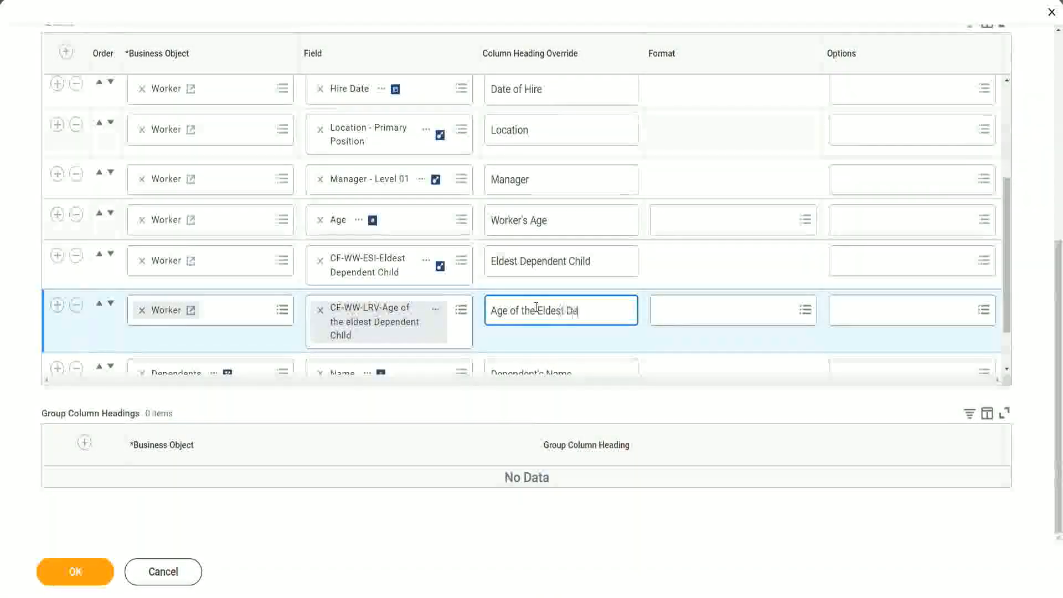
text(pendent Child)
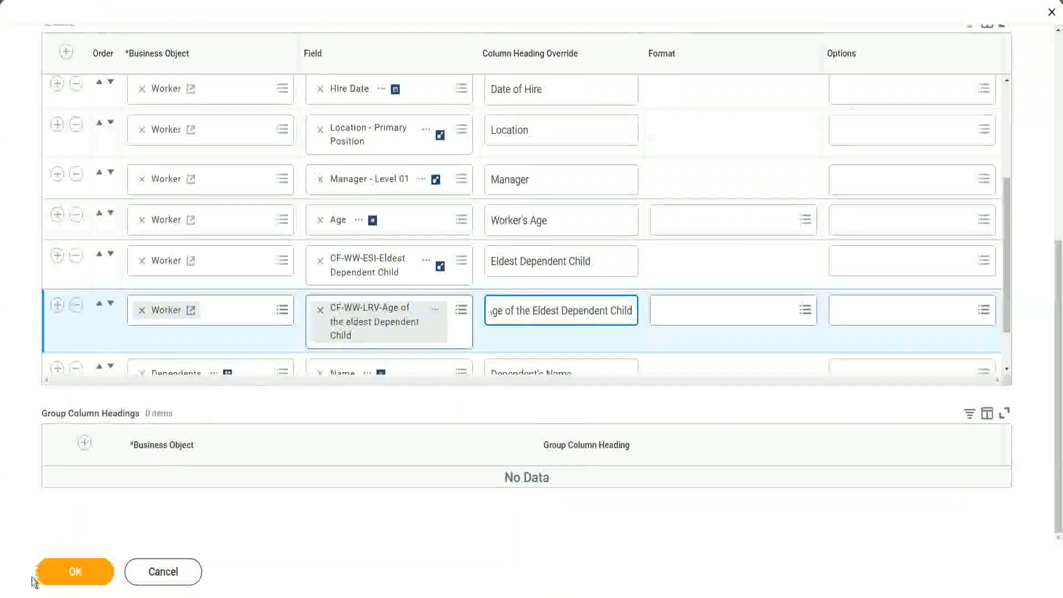
click(69, 576)
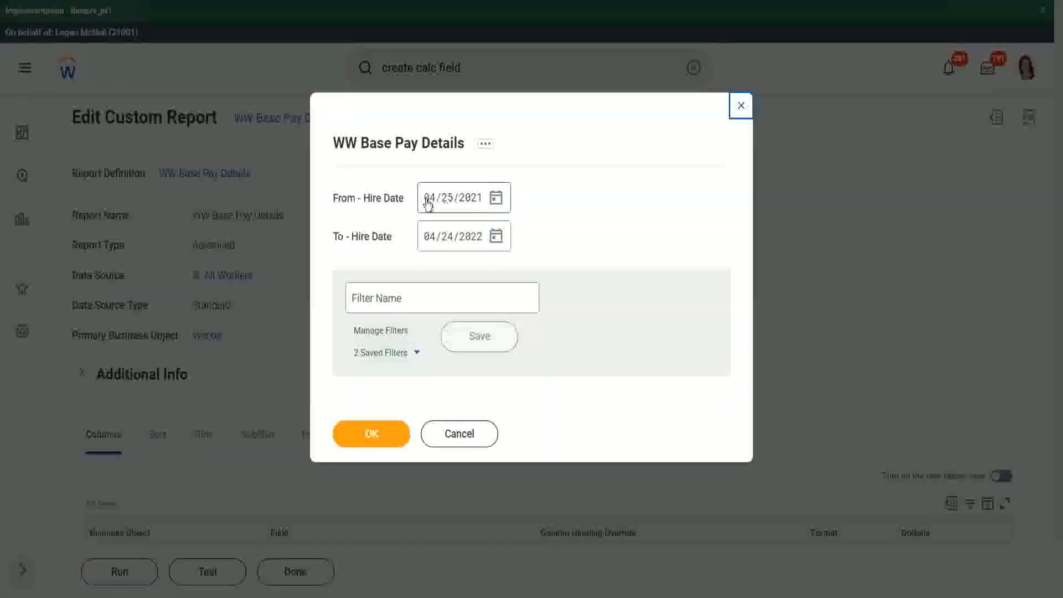
Set the report's hire date range from 01/01/2000 to 12/31/2000.
click(426, 201)
text(01/01/20)
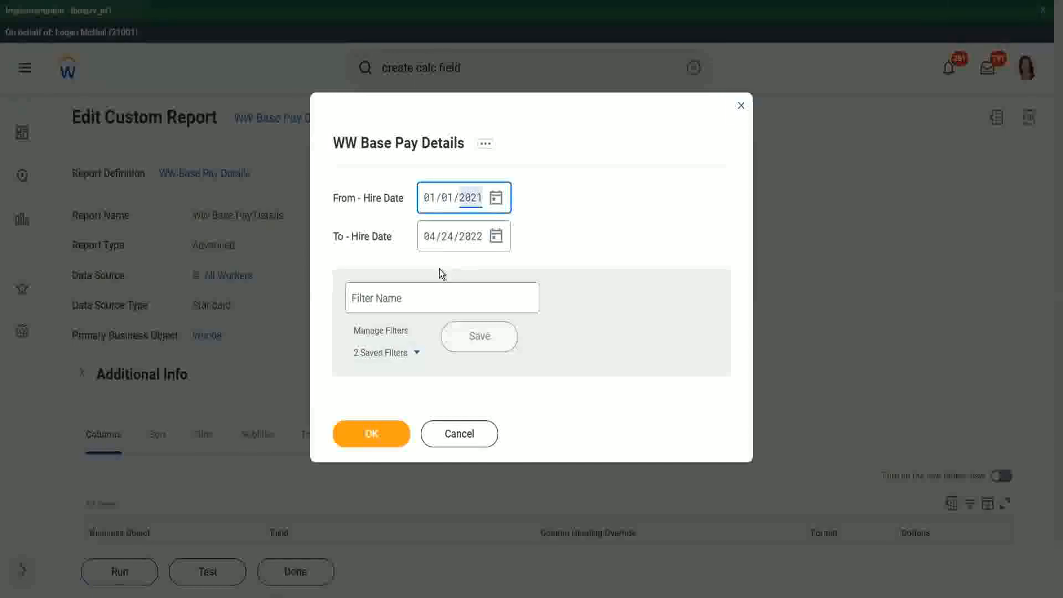
text(00)
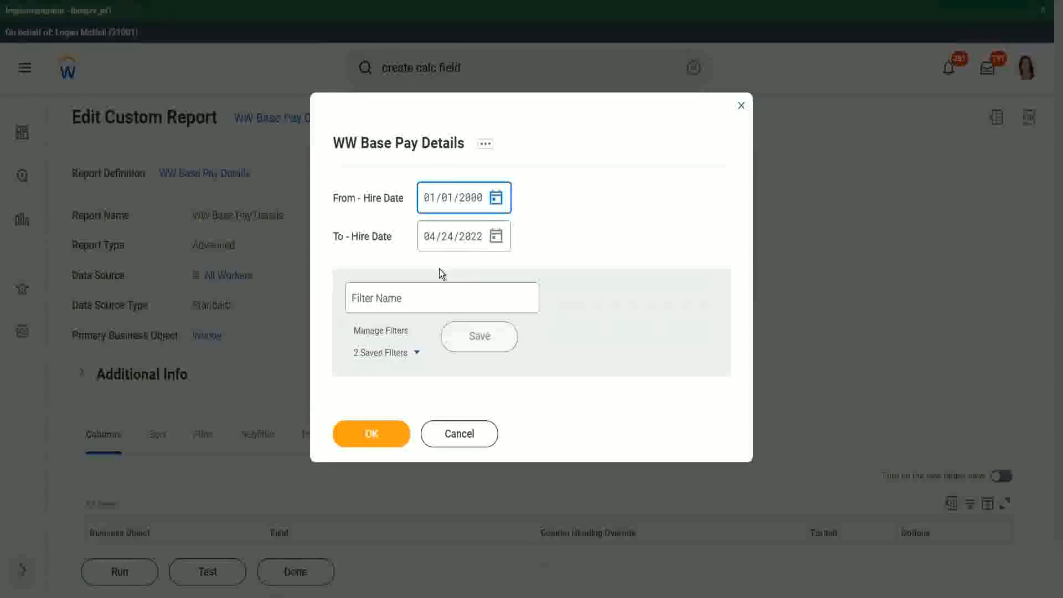
key(Tab)
text(12/31/)
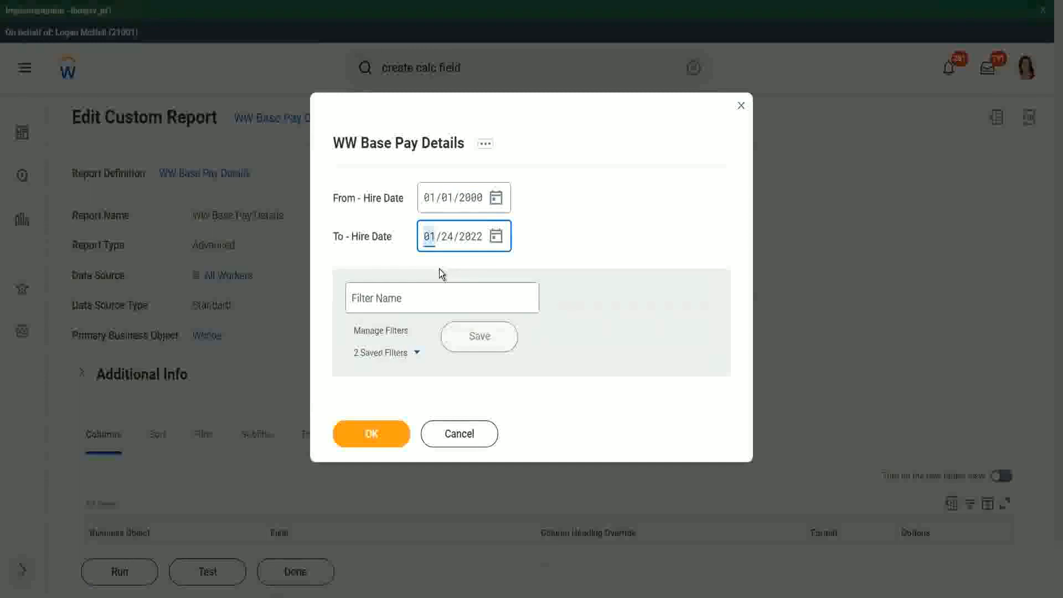
text(2000)
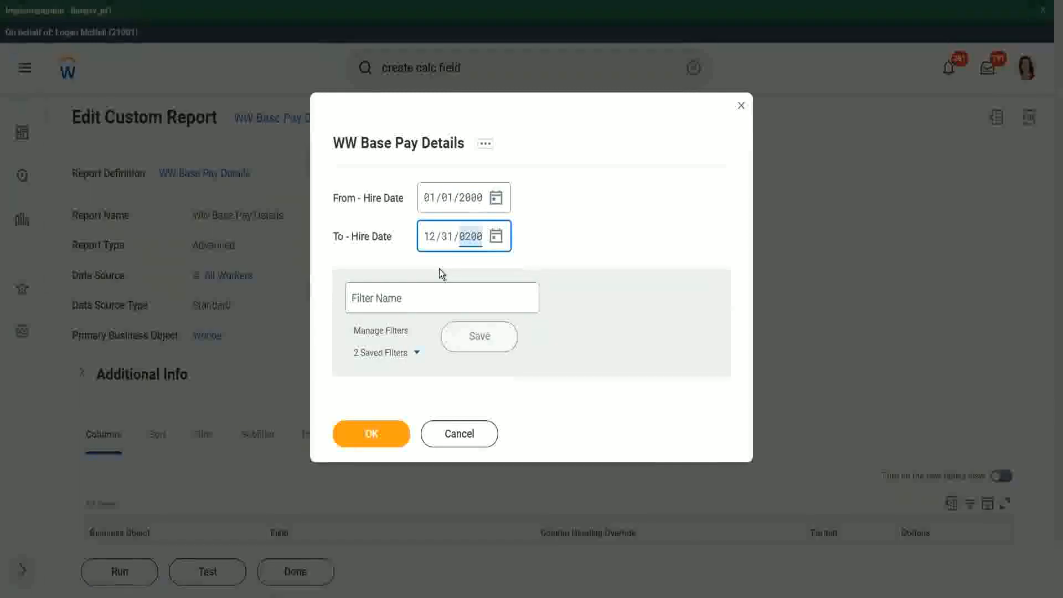
Save the hire date prompt values as a filter named 2000.
click(409, 296)
text(2000)
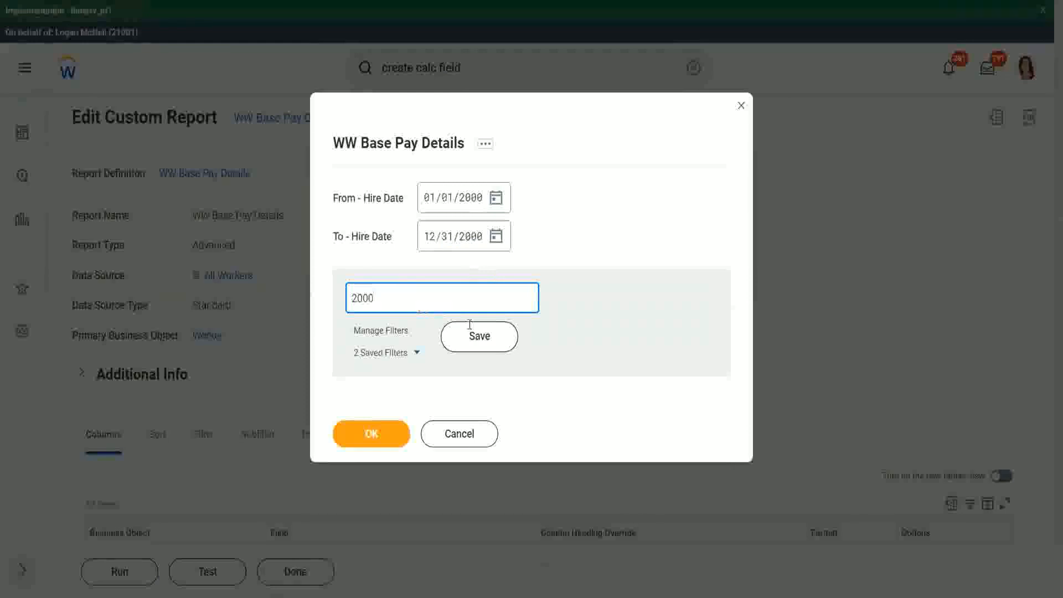
click(470, 331)
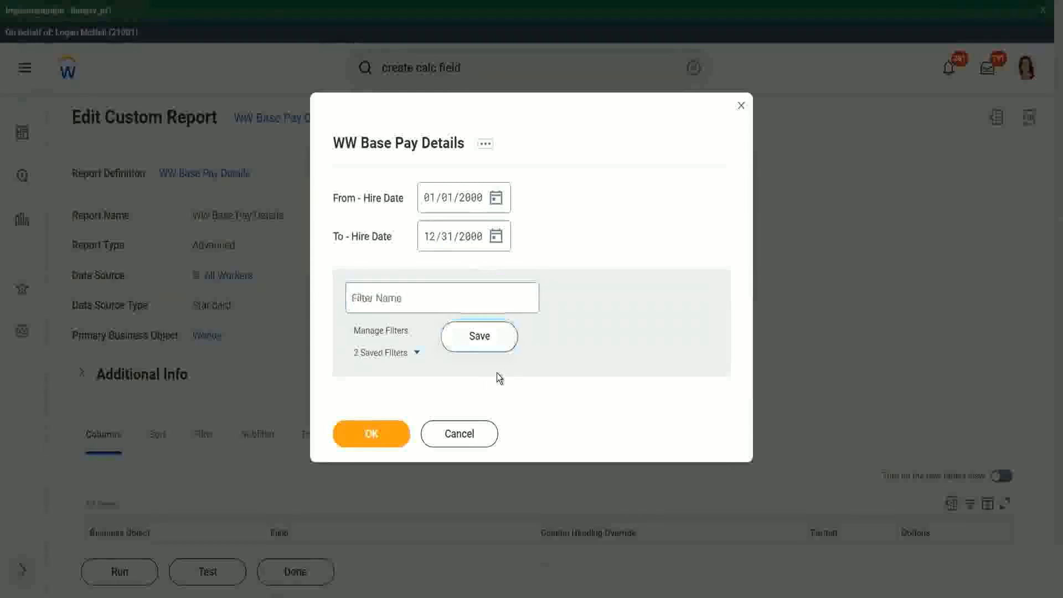
Run the report and compare the Age of the Eldest Dependent Child column with the individual dependents' ages.
click(369, 437)
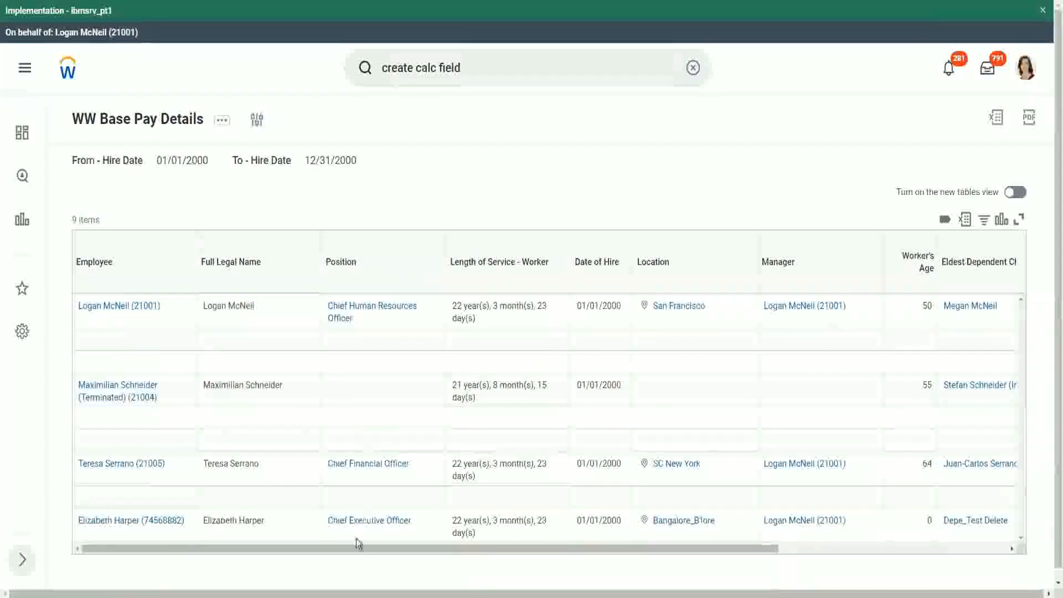
drag(350, 548, 647, 573)
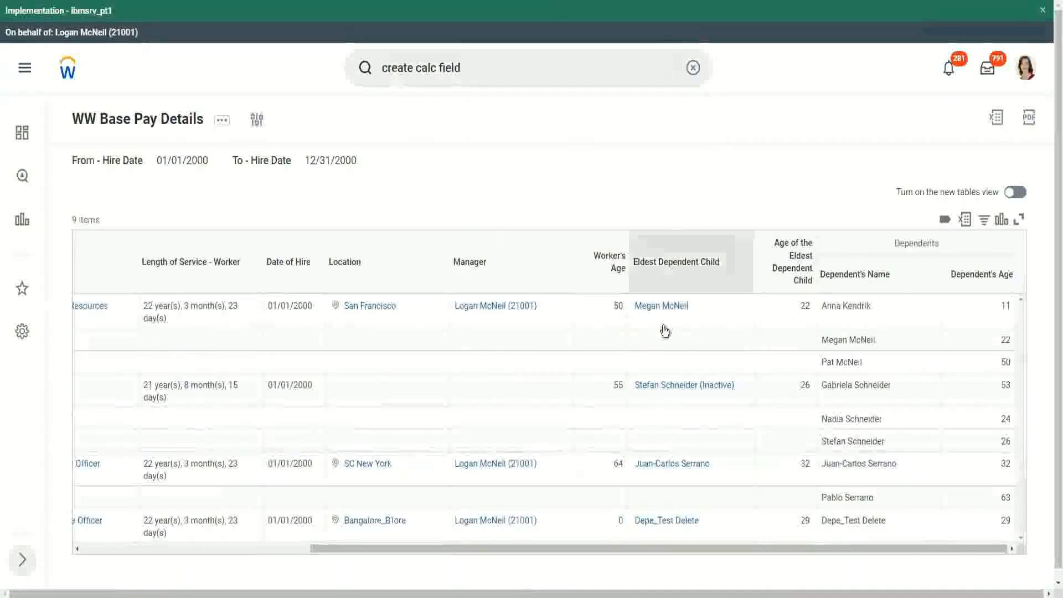
double_click(804, 305)
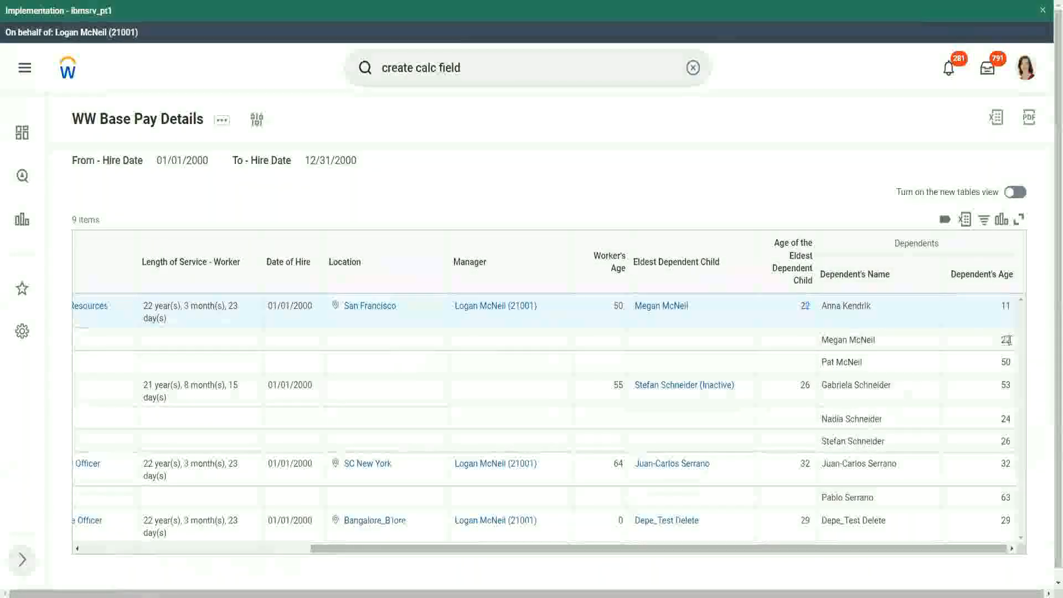
Check each worker's Age of the Eldest Dependent Child value against the matching child's Dependent's Age in the report results.
double_click(1004, 340)
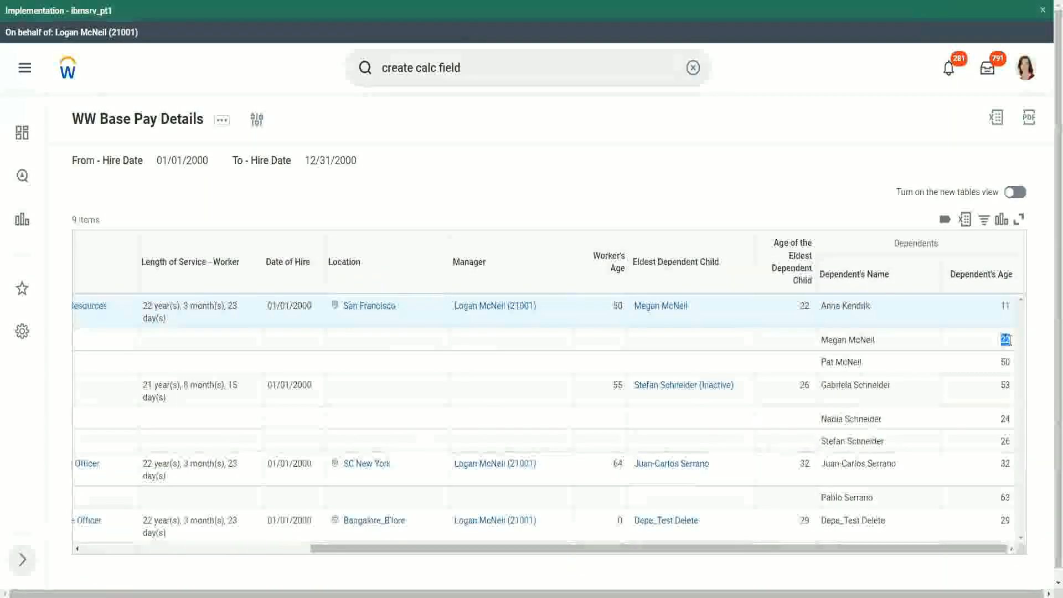
double_click(803, 307)
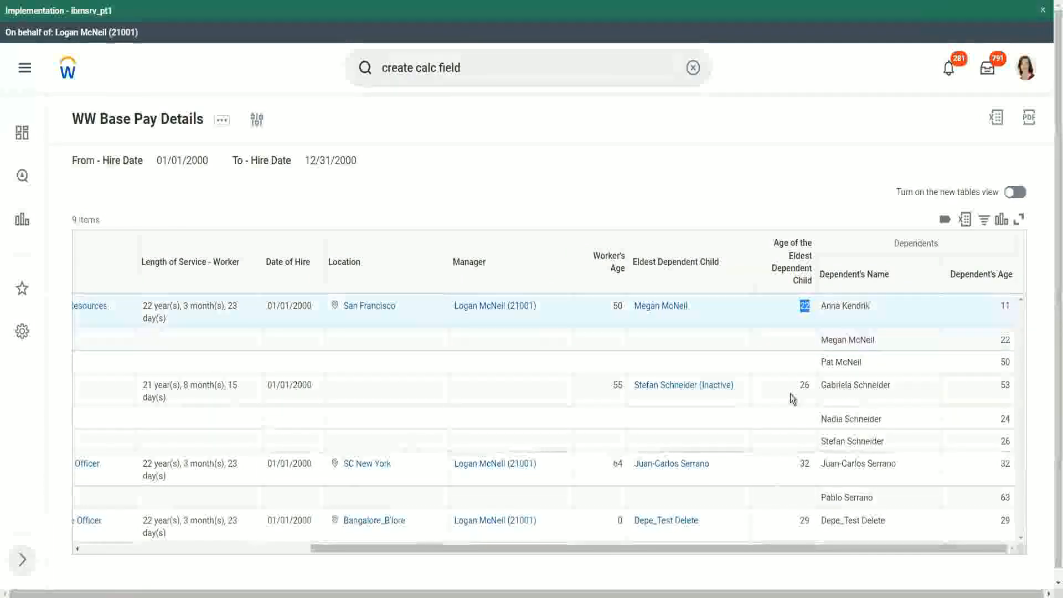
click(801, 385)
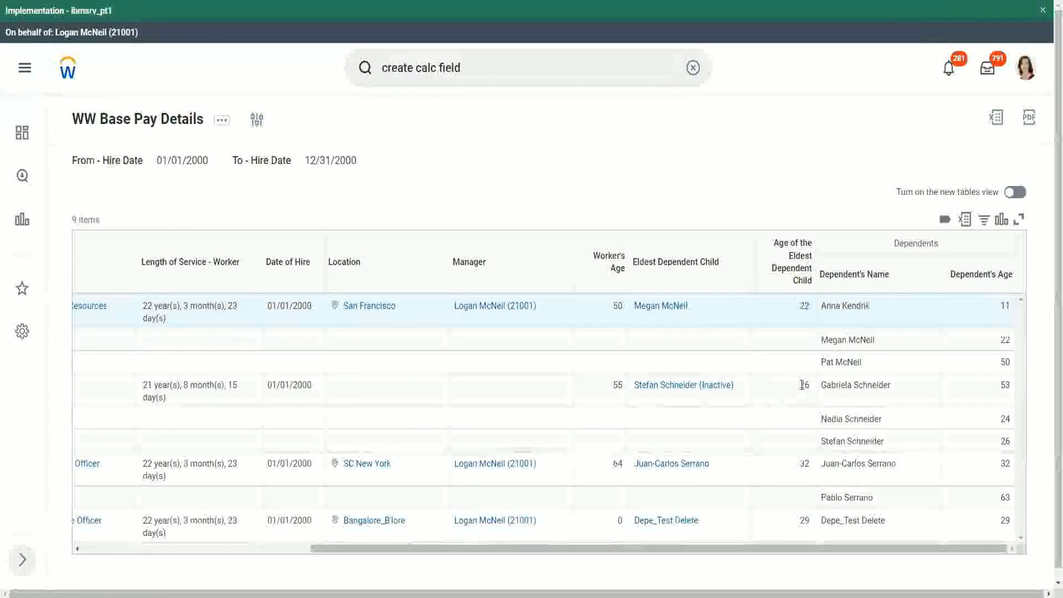
double_click(803, 384)
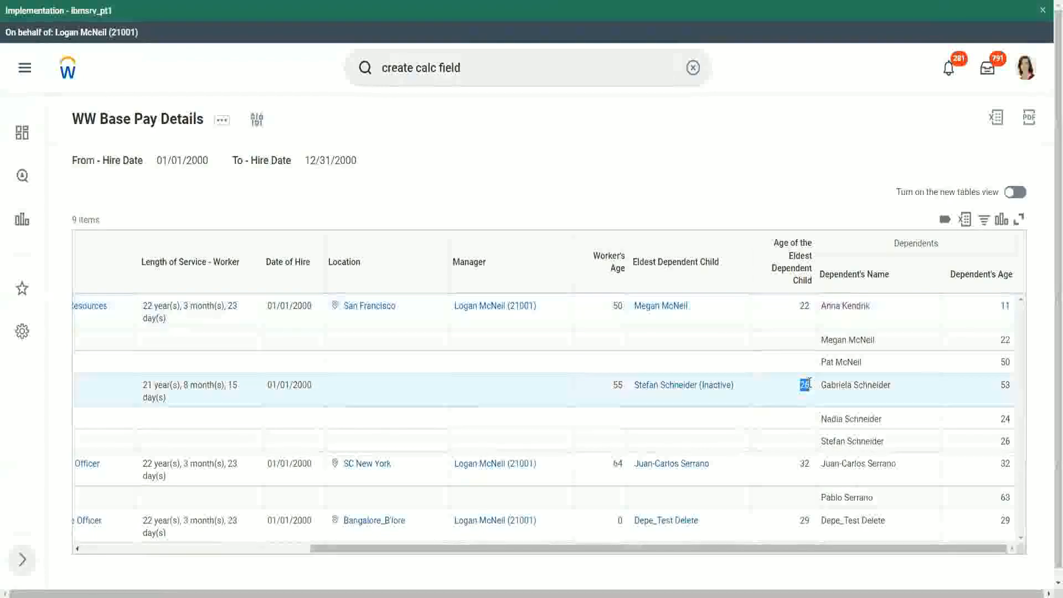
click(805, 465)
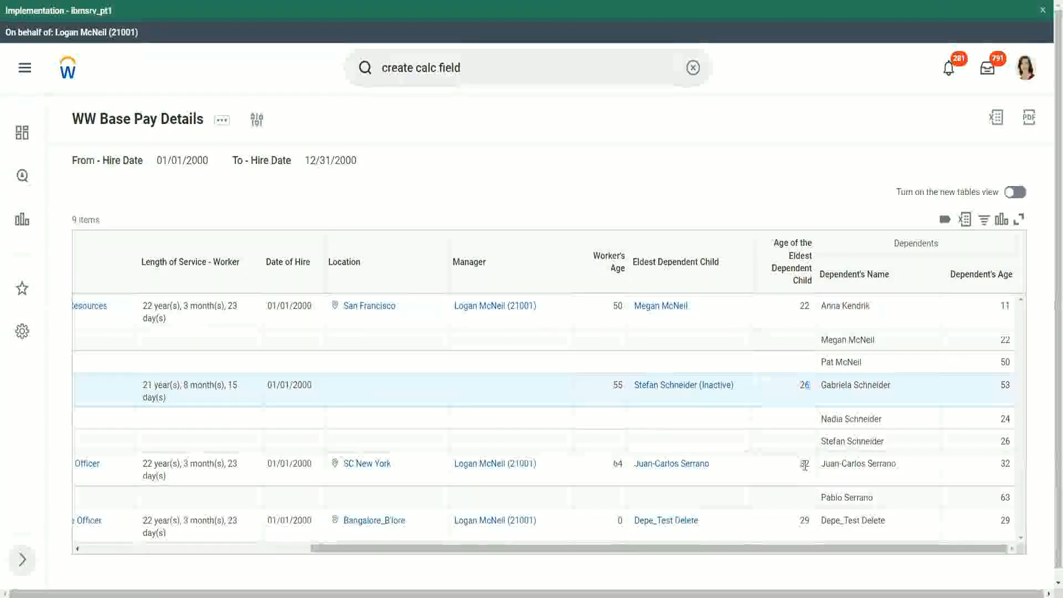
double_click(804, 464)
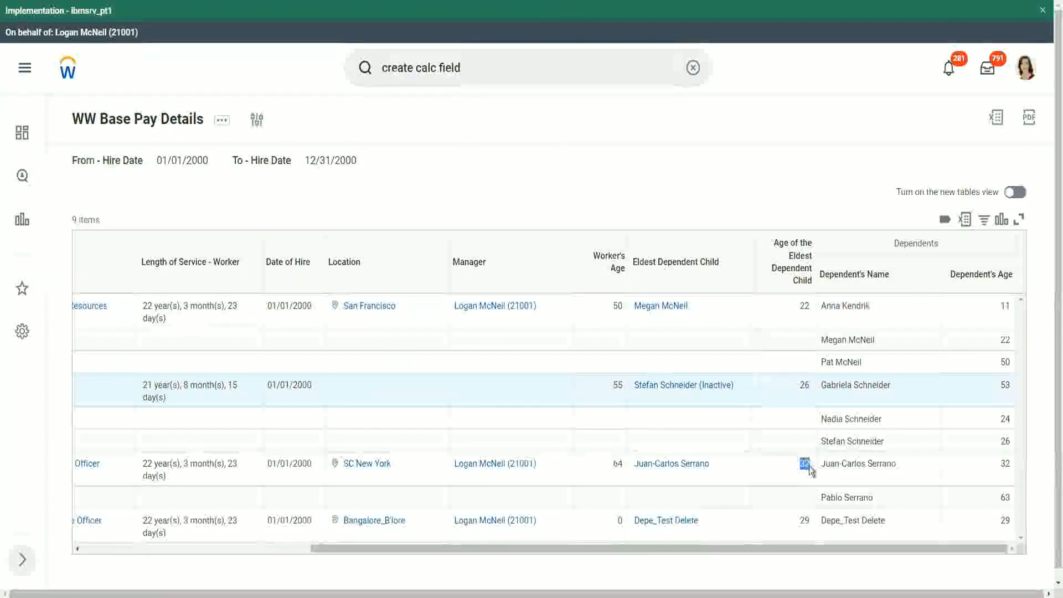
double_click(1004, 463)
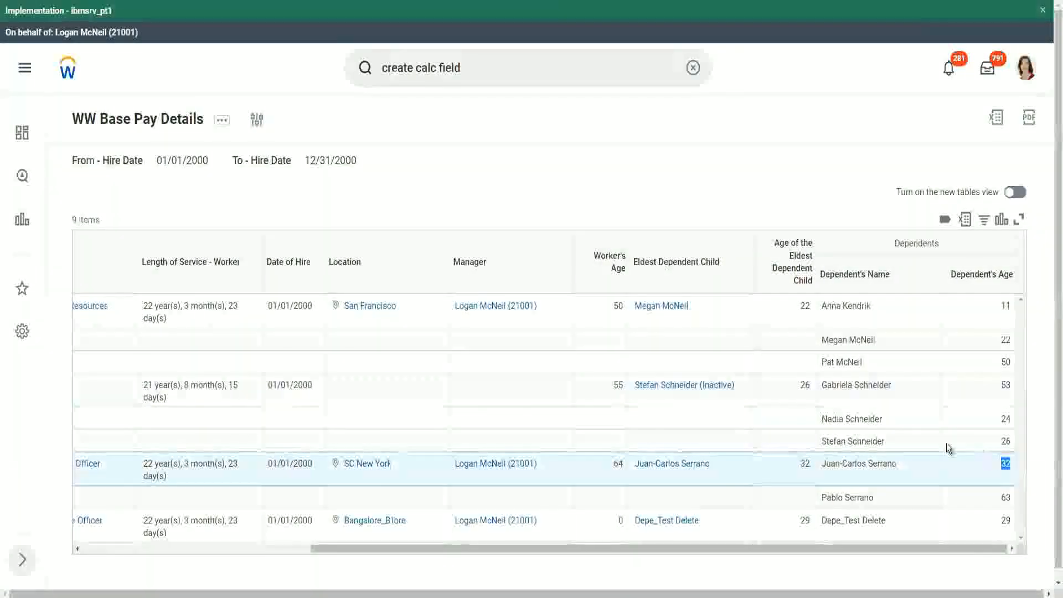
double_click(803, 520)
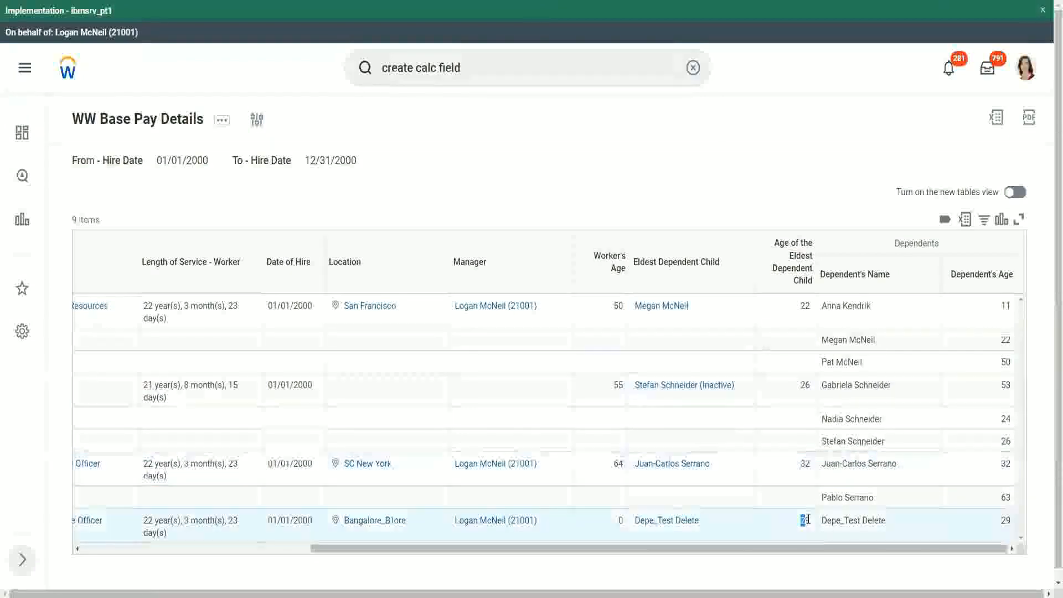
double_click(1004, 520)
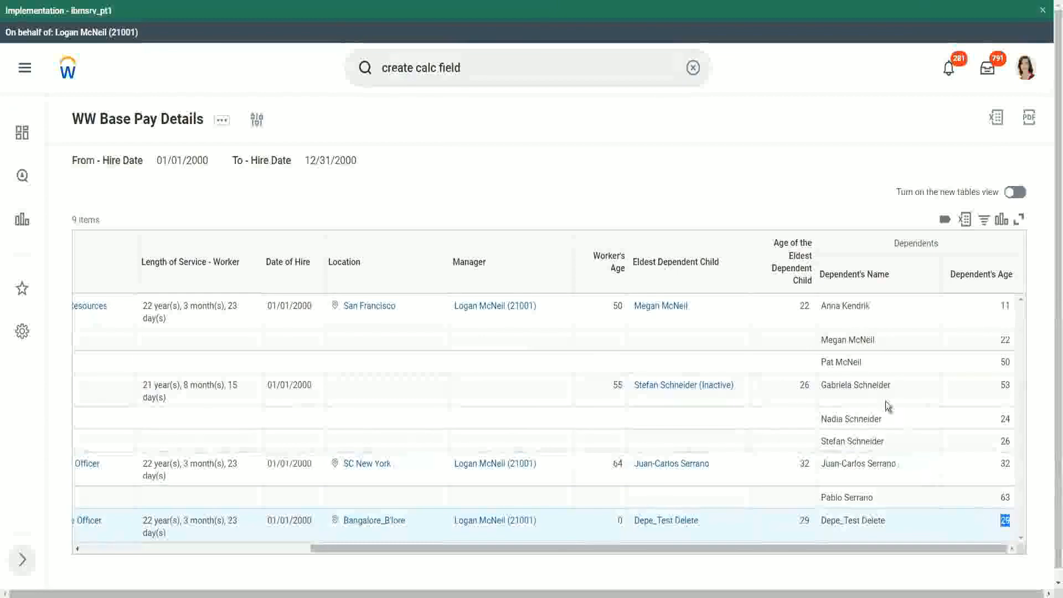
click(797, 165)
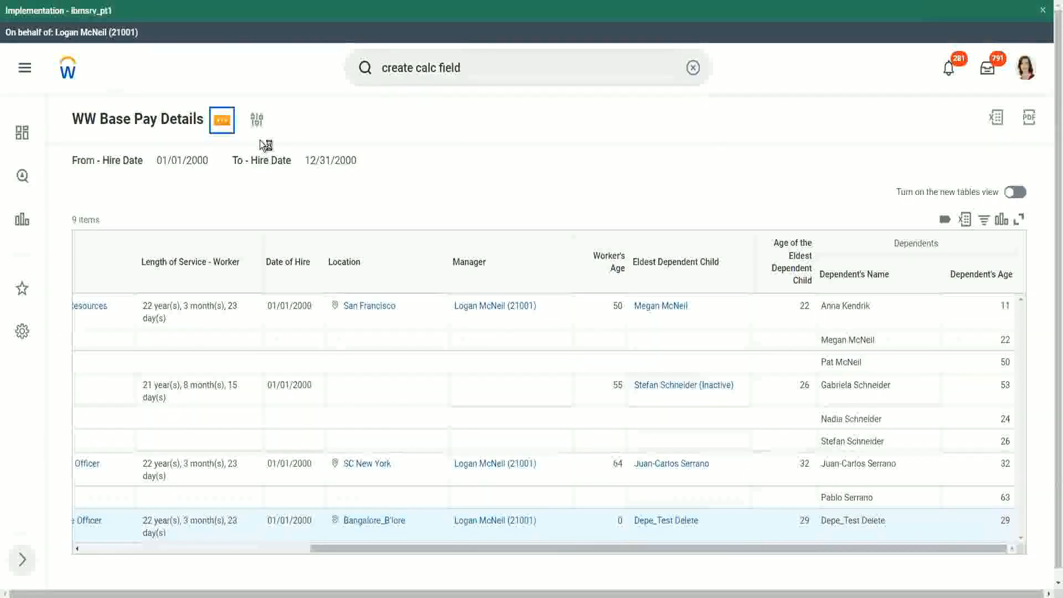
Edit the WW Base Pay Details report definition and add an And filter condition on CF-WW-LRV-Age of the eldest Dependent Child below the Eldest Dependent Child condition.
mouse_move(321, 184)
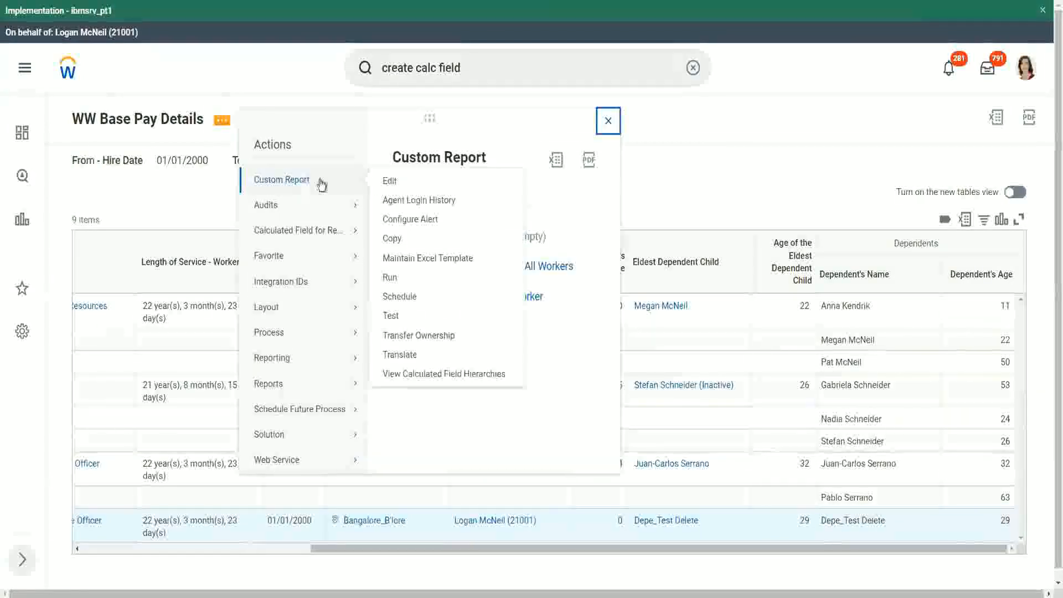
click(390, 182)
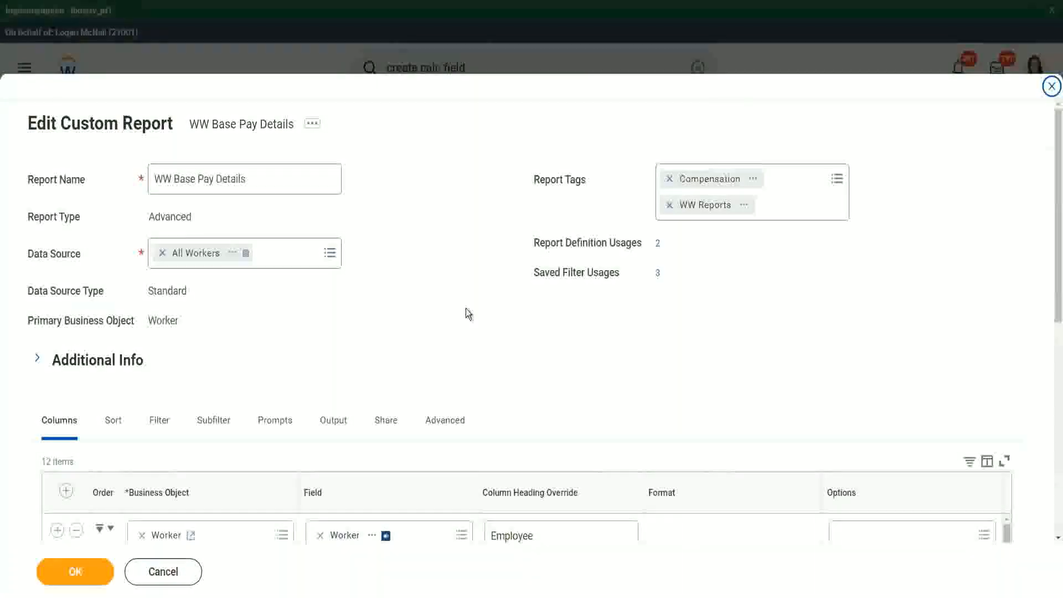
scroll(486, 285, down, 3)
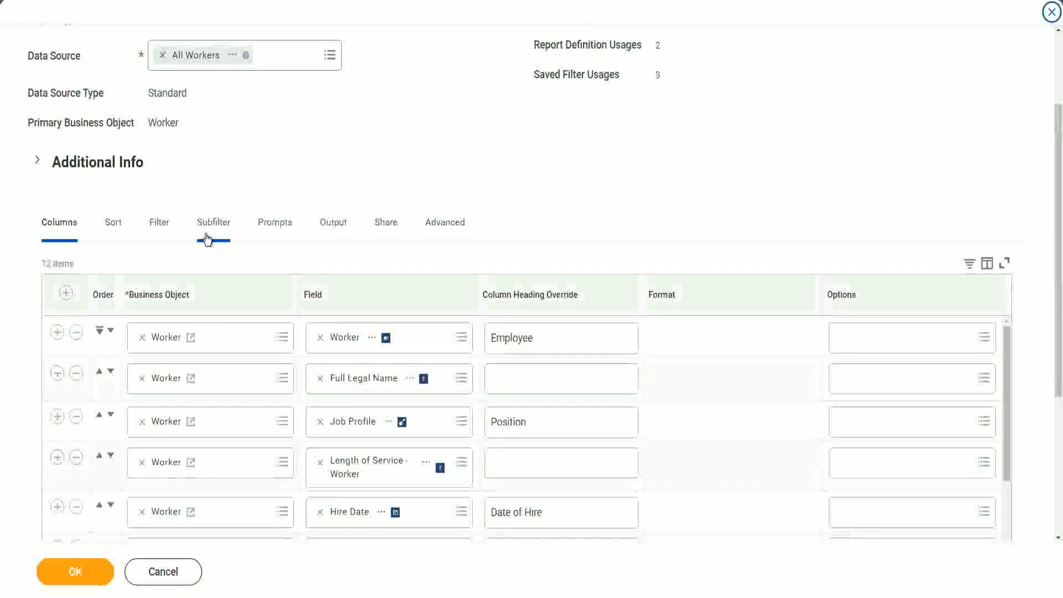
click(161, 225)
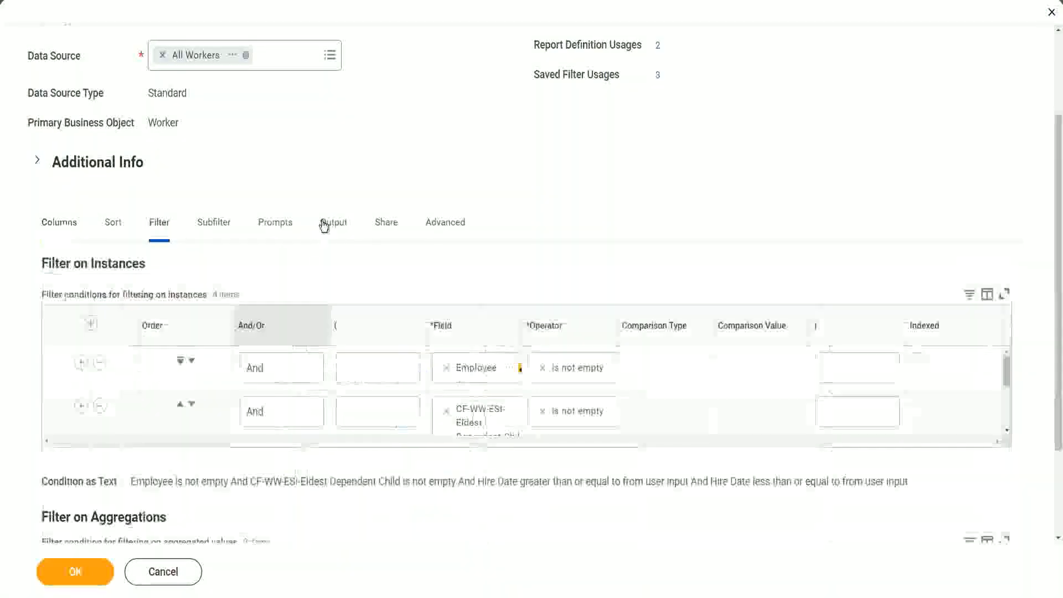
click(57, 407)
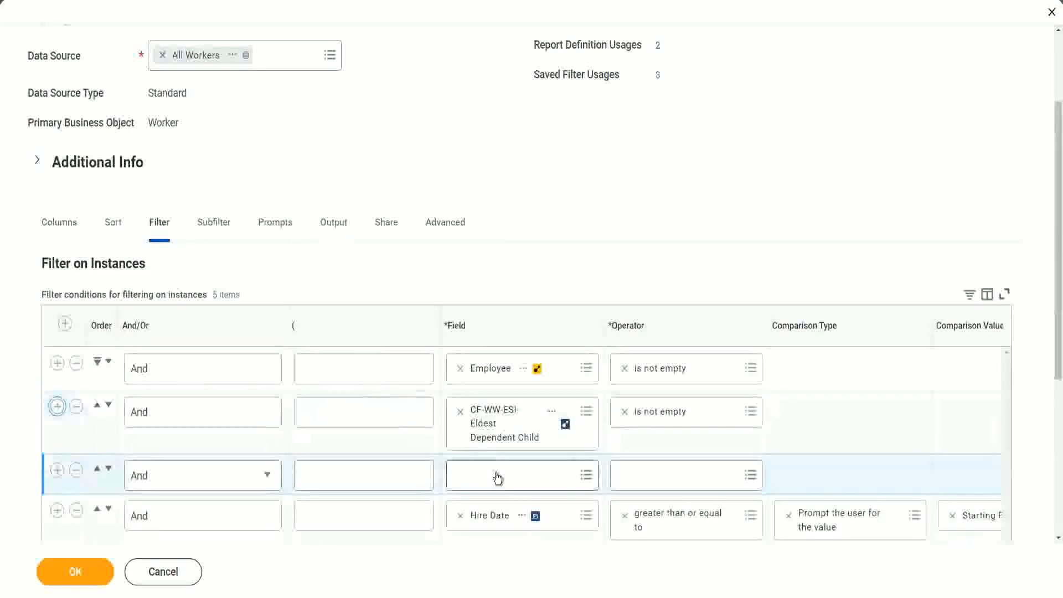
click(498, 473)
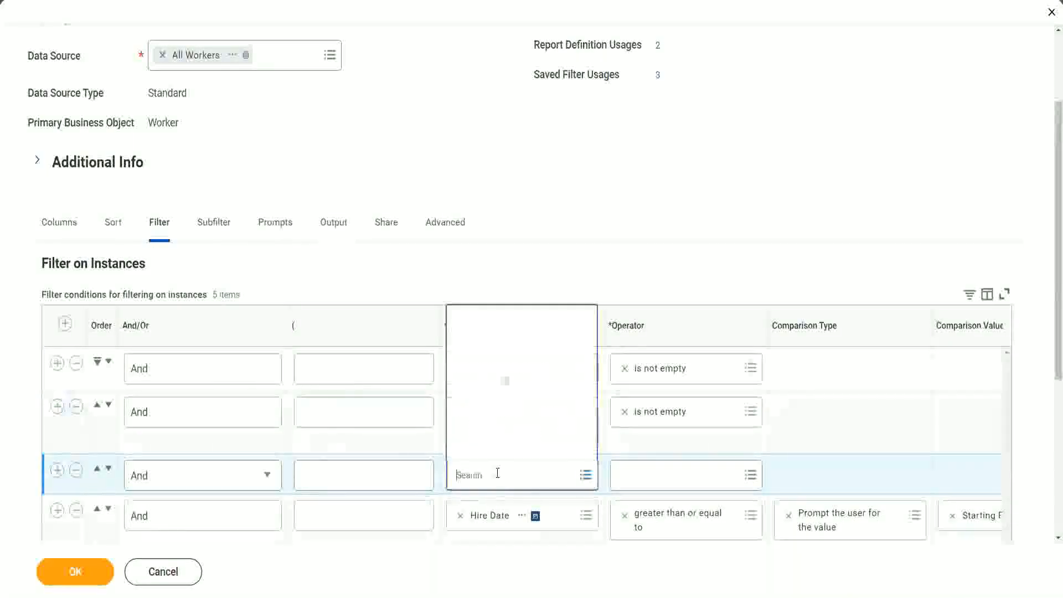
click(519, 320)
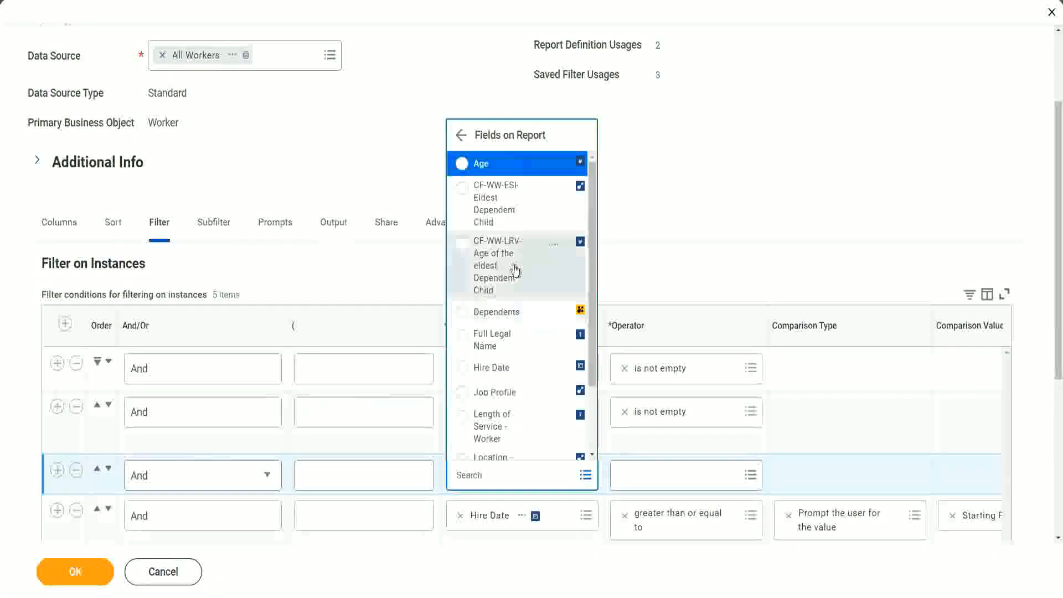
click(483, 266)
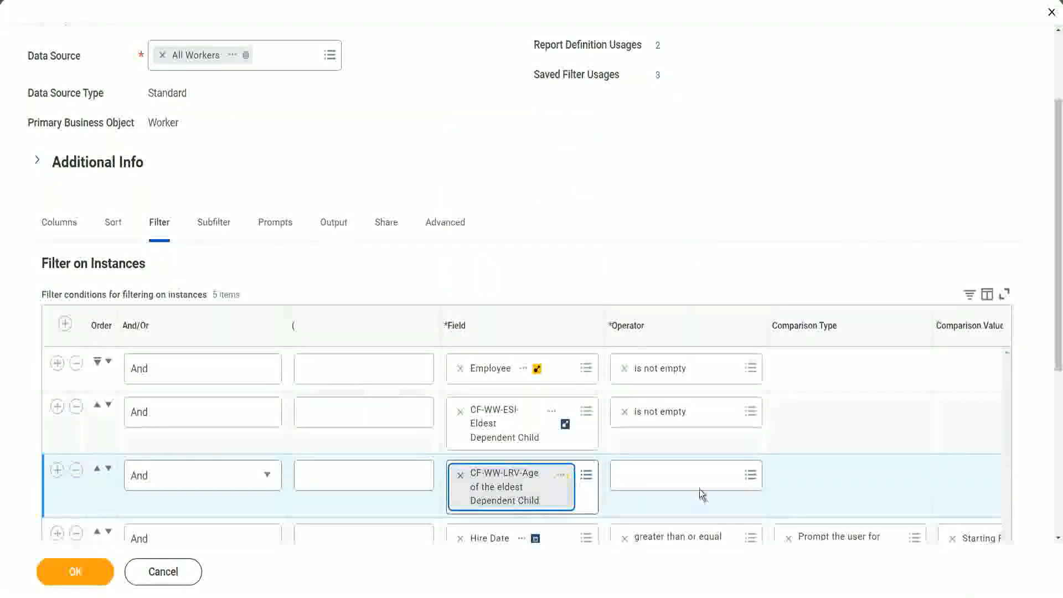
Set the new age condition to less than or equal to a filter-specified value of 30 and save the report definition.
click(689, 473)
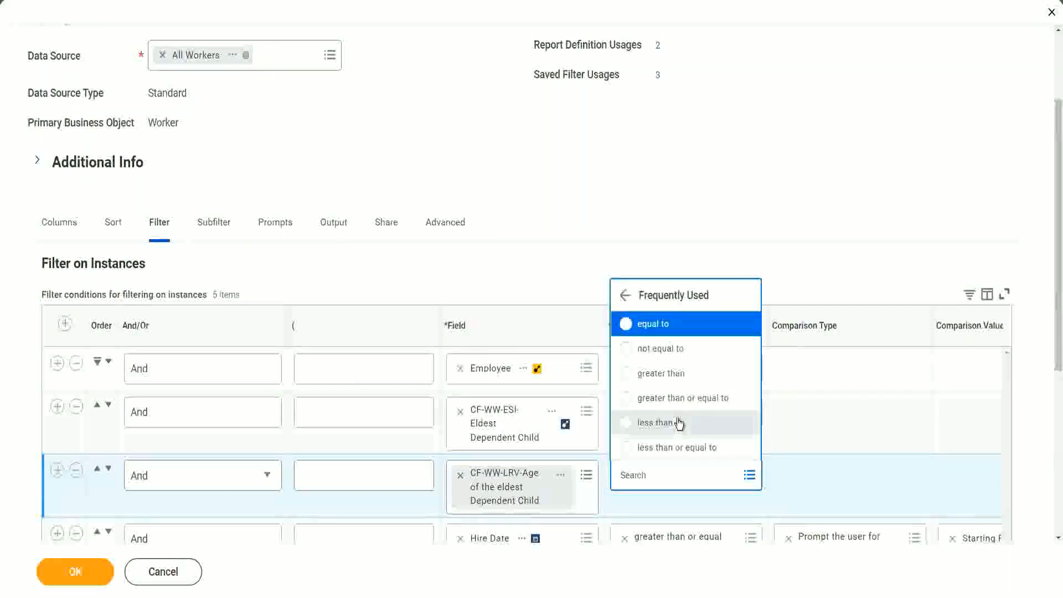
click(684, 449)
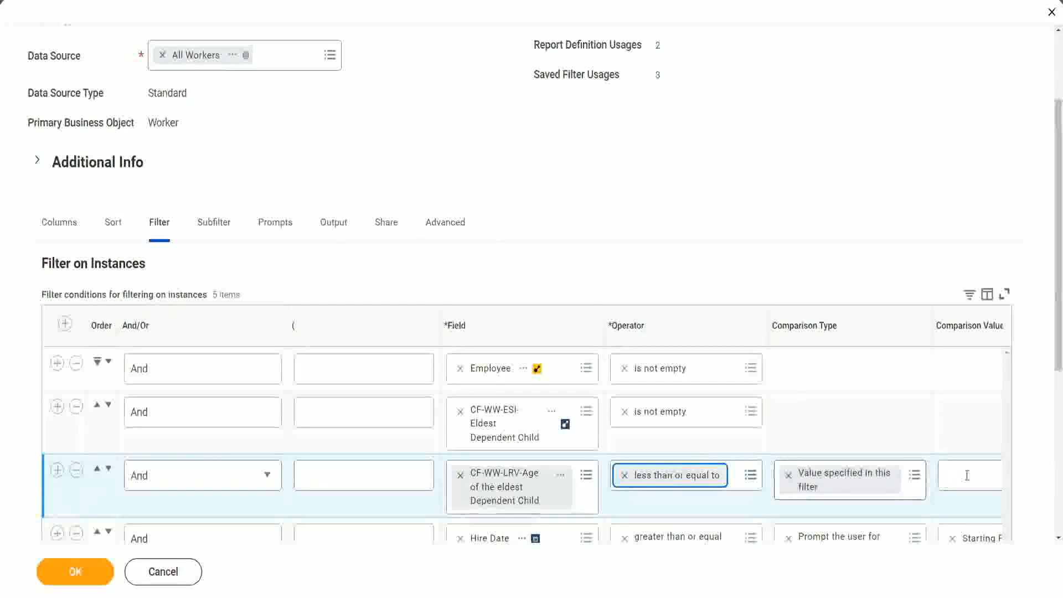
scroll(568, 508, down, 2)
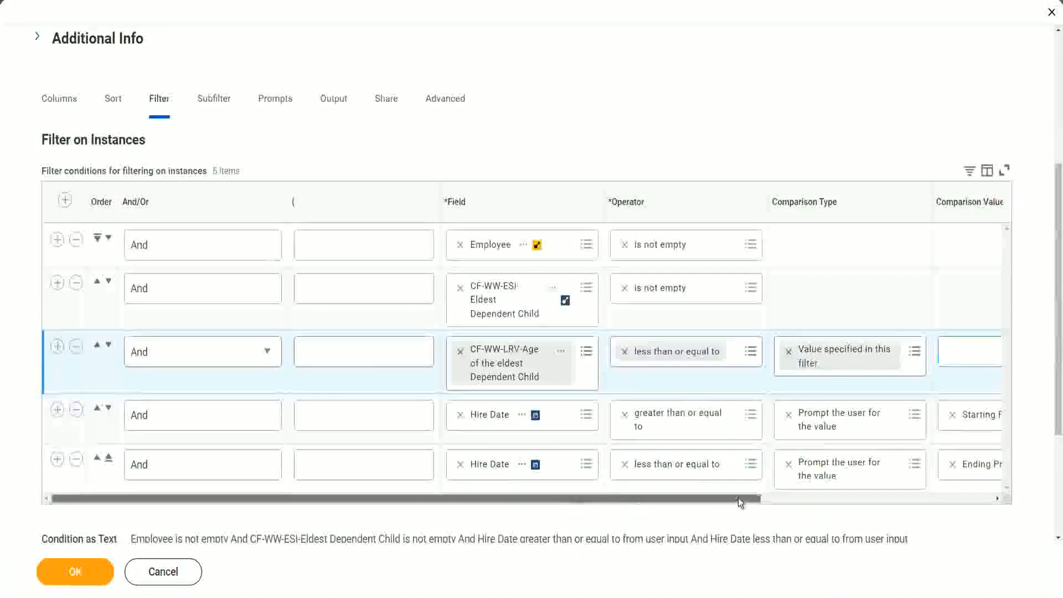
drag(739, 499, 969, 496)
click(780, 350)
text(30)
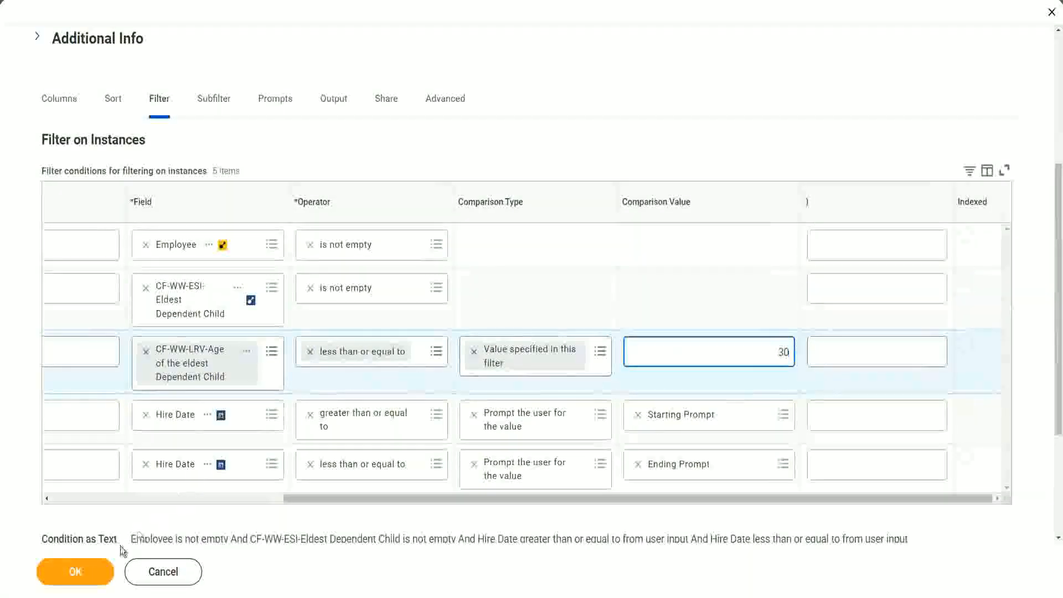
click(75, 577)
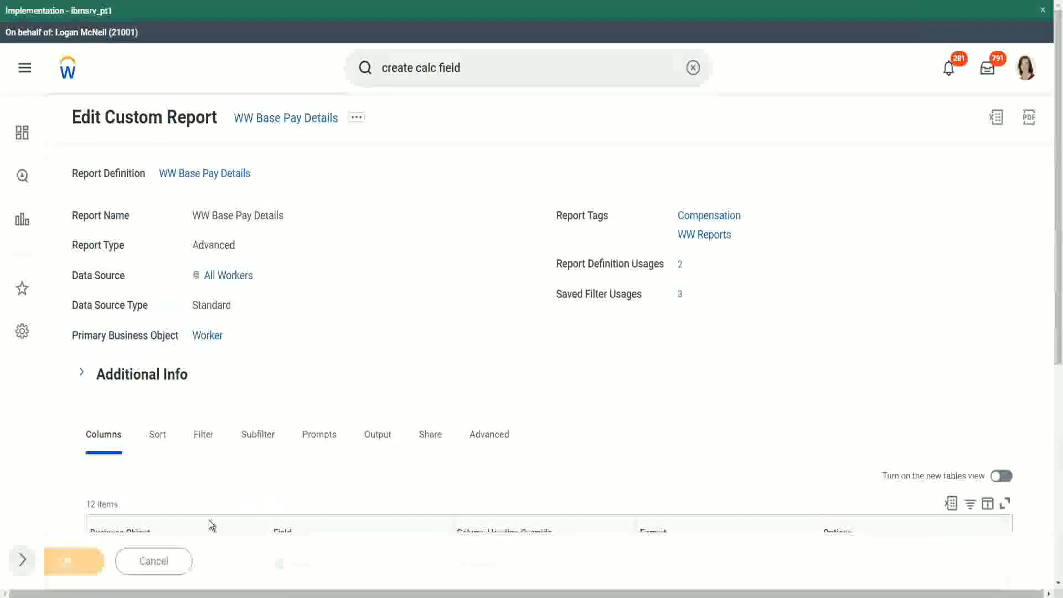
Run the report using the saved 2000 filter with hire dates from 01/01/2000 to 12/31/2000.
click(113, 562)
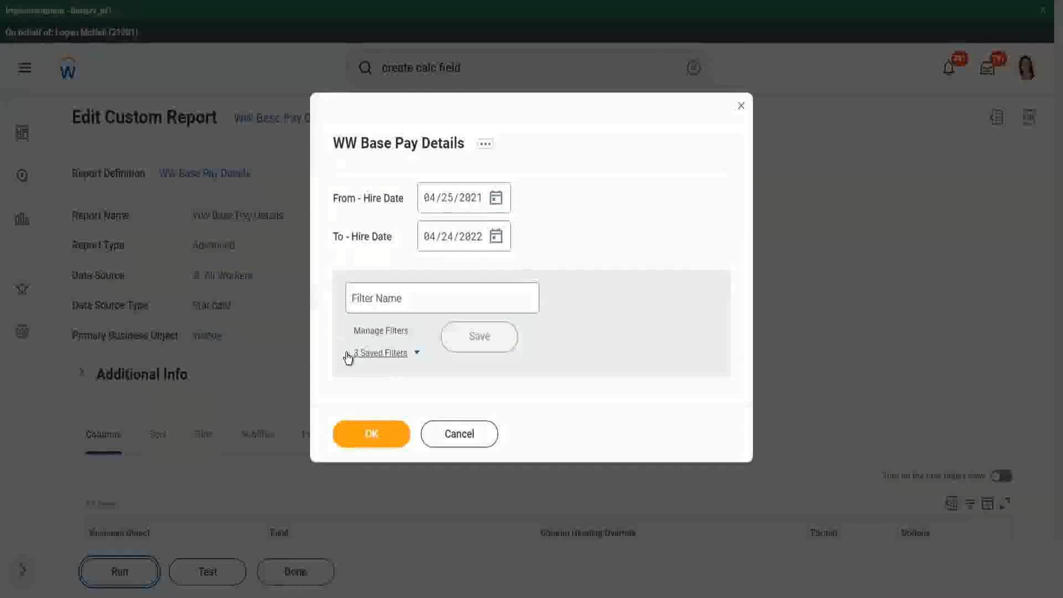
click(413, 353)
click(410, 396)
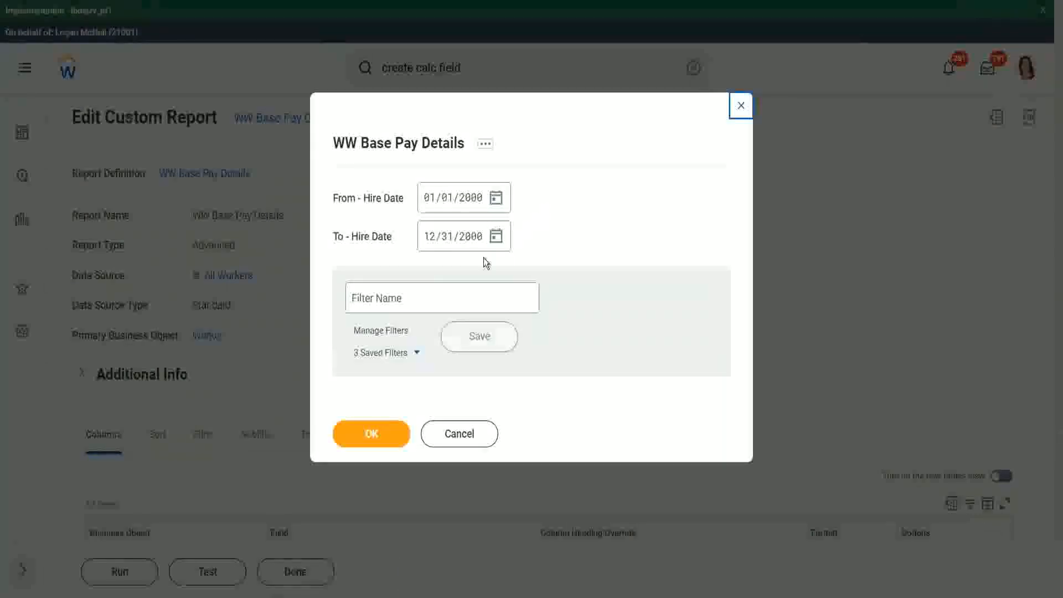
click(370, 434)
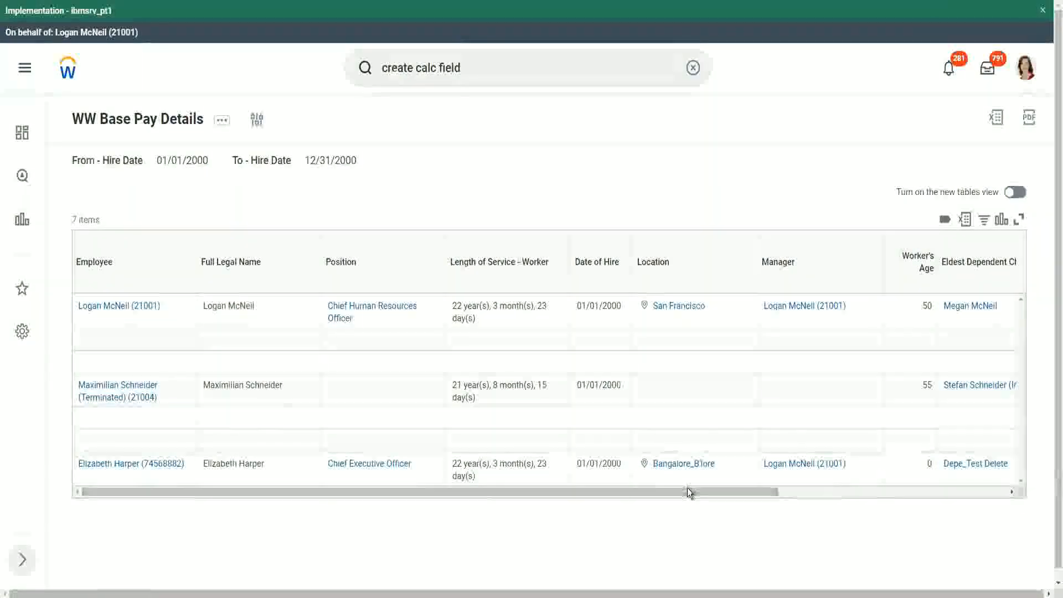
Check the filtered results' Age of the Eldest Dependent Child column against the limit of 30 and review the listed employees.
drag(687, 489, 906, 497)
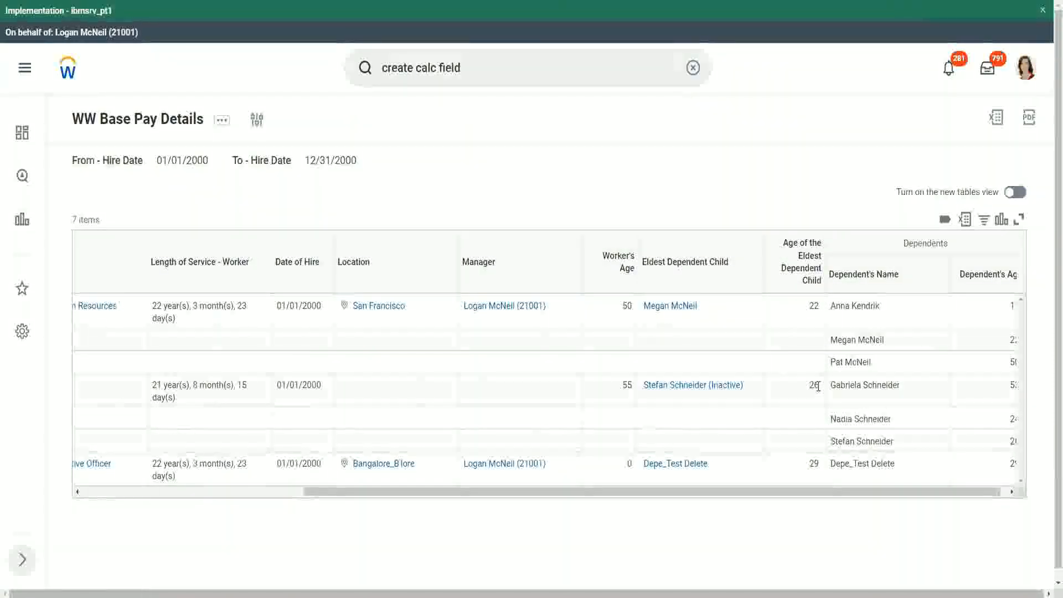
double_click(813, 464)
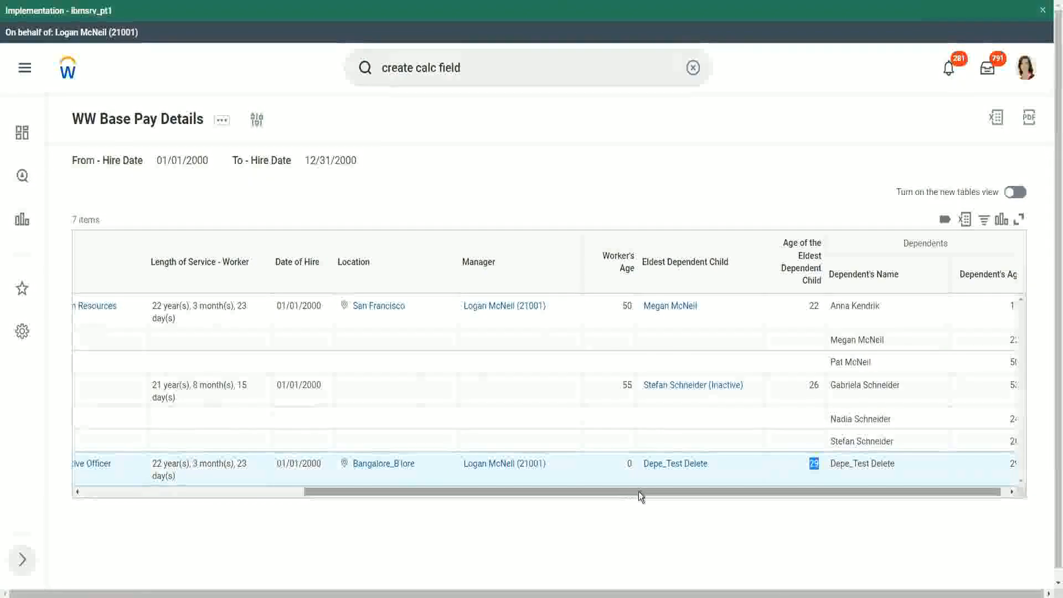
drag(638, 490, 303, 496)
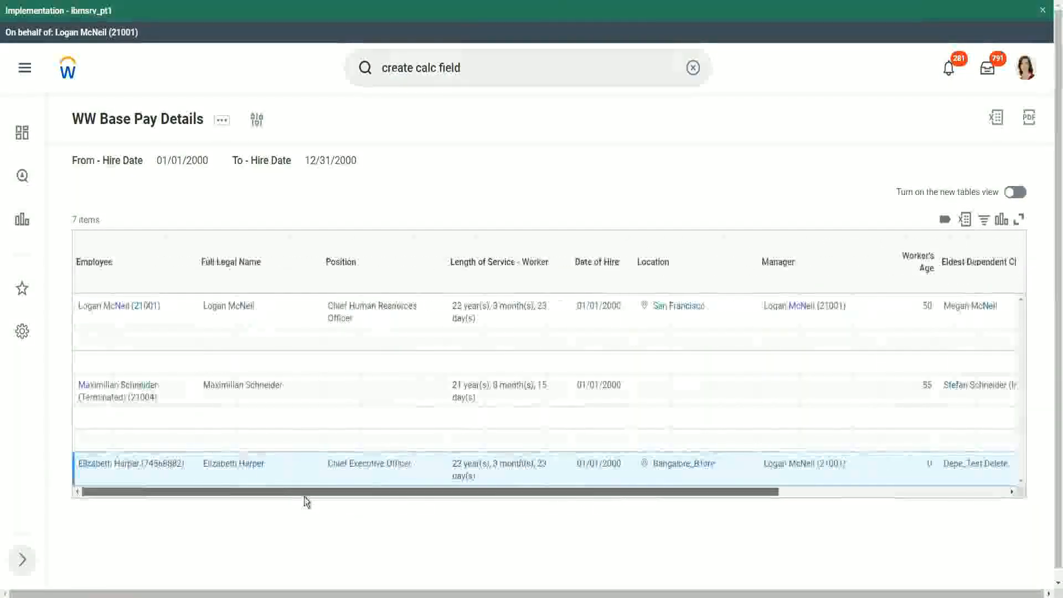